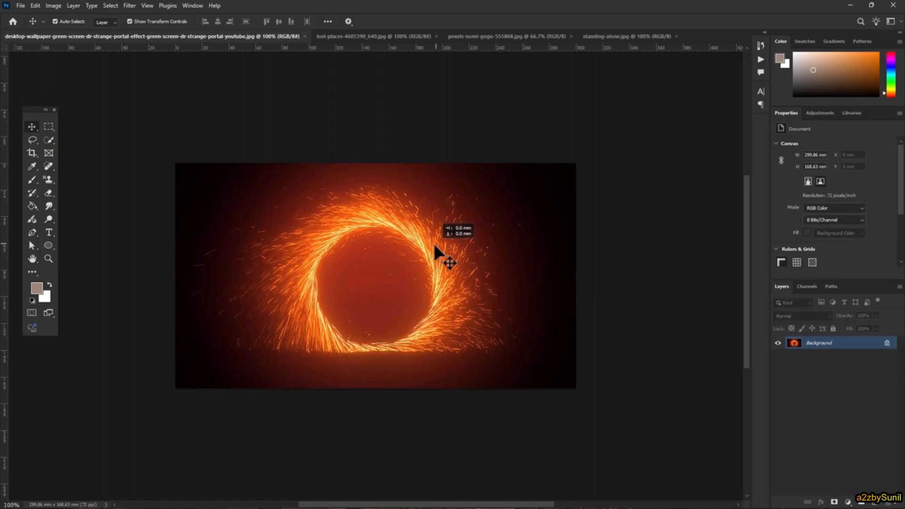
# Copy the portal image into lost-places-4605390_640.jpg and scale it down to about 210 × 118 mm over the room.
pyautogui.click(529, 212)
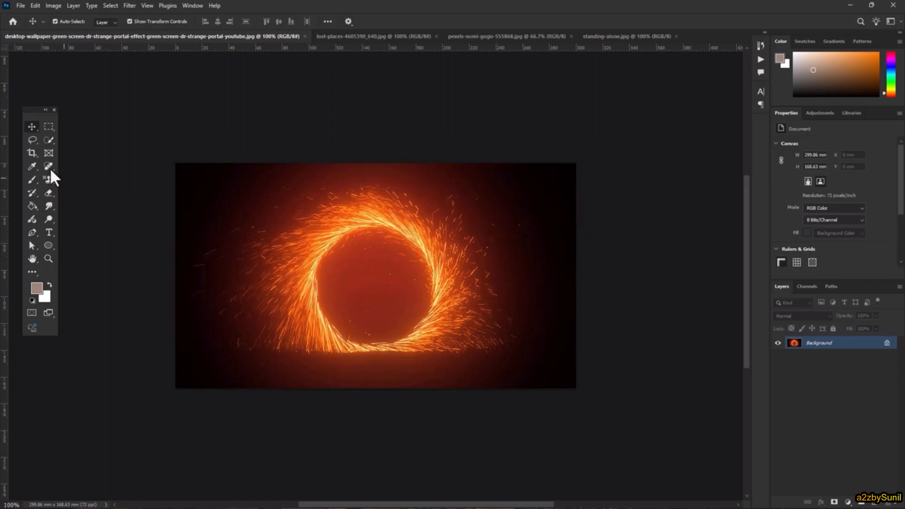
pyautogui.rightClick(33, 123)
pyautogui.click(51, 127)
pyautogui.moveTo(428, 232); pyautogui.dragTo(471, 230)
pyautogui.moveTo(586, 163); pyautogui.dragTo(525, 196)
pyautogui.moveTo(396, 305); pyautogui.dragTo(365, 294)
pyautogui.click(468, 22)
# Set Layer 1's blend mode to Screen and move the portal lower onto the room's floor.
pyautogui.click(814, 316)
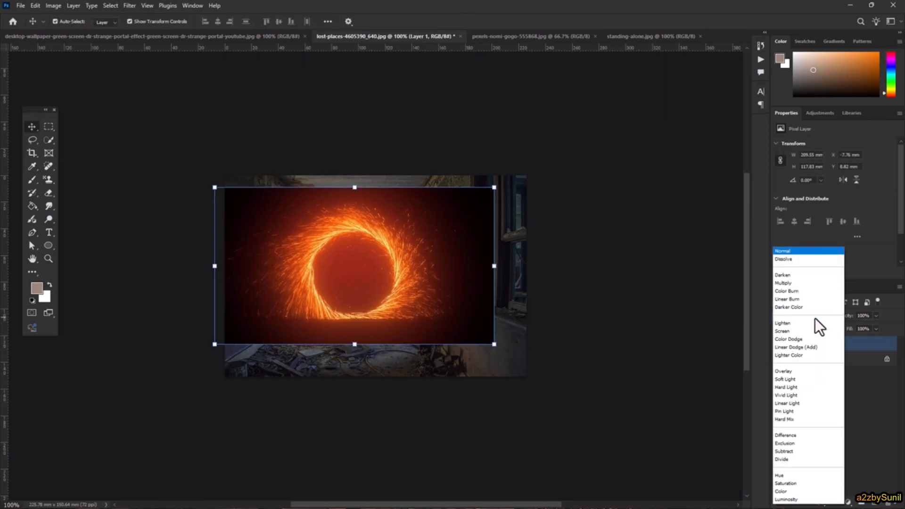
pyautogui.click(802, 331)
pyautogui.moveTo(420, 290); pyautogui.dragTo(427, 313)
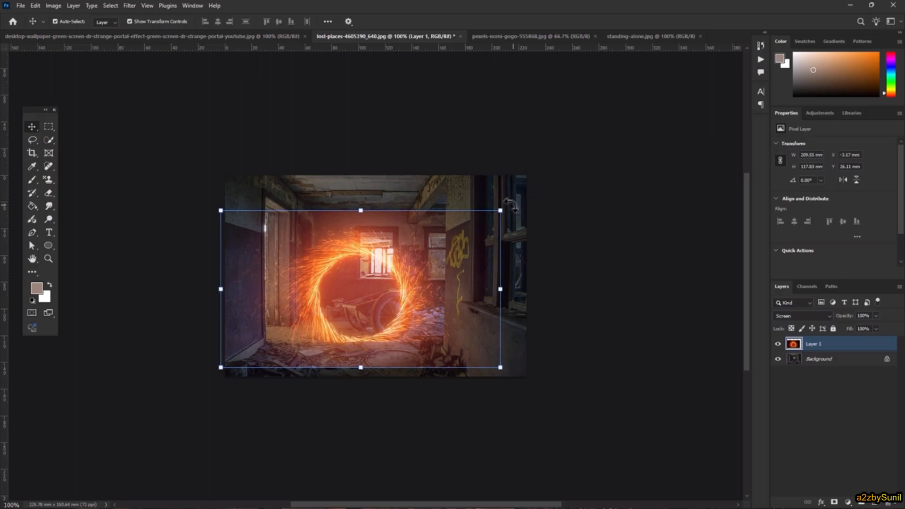
# Enlarge the portal layer to about 261 × 147 mm and position it around the cart and rear window.
pyautogui.moveTo(500, 210); pyautogui.dragTo(589, 170)
pyautogui.moveTo(422, 335); pyautogui.dragTo(410, 311)
pyautogui.moveTo(576, 131); pyautogui.dragTo(524, 160)
pyautogui.moveTo(408, 300)
pyautogui.mouseDown()
pyautogui.moveTo(401, 316)
pyautogui.moveTo(415, 290)
pyautogui.mouseUp()
pyautogui.click(469, 21)
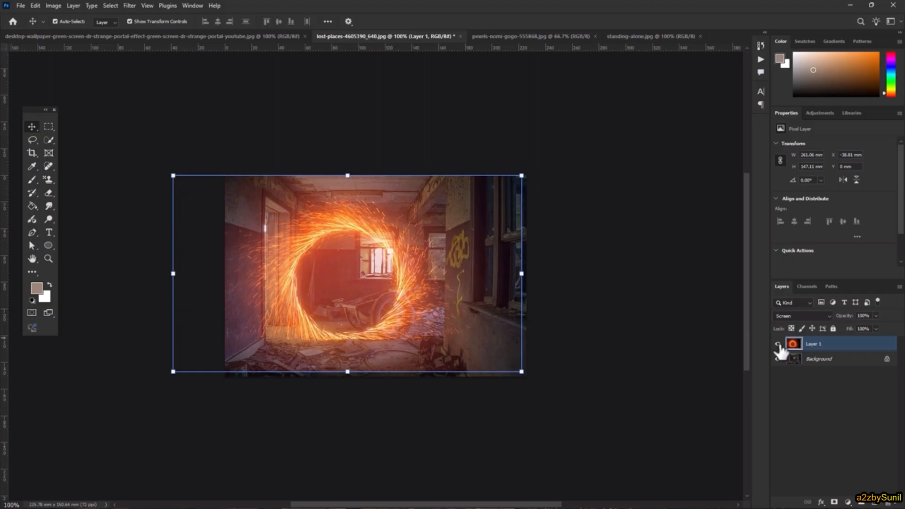
# Lower Layer 1's opacity to 22% and select the Background layer.
pyautogui.click(876, 328)
pyautogui.click(842, 326)
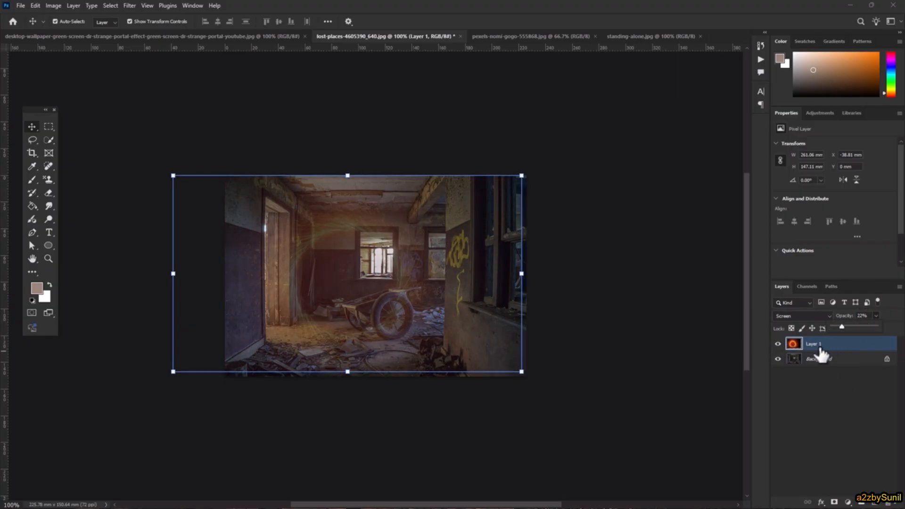
pyautogui.click(832, 361)
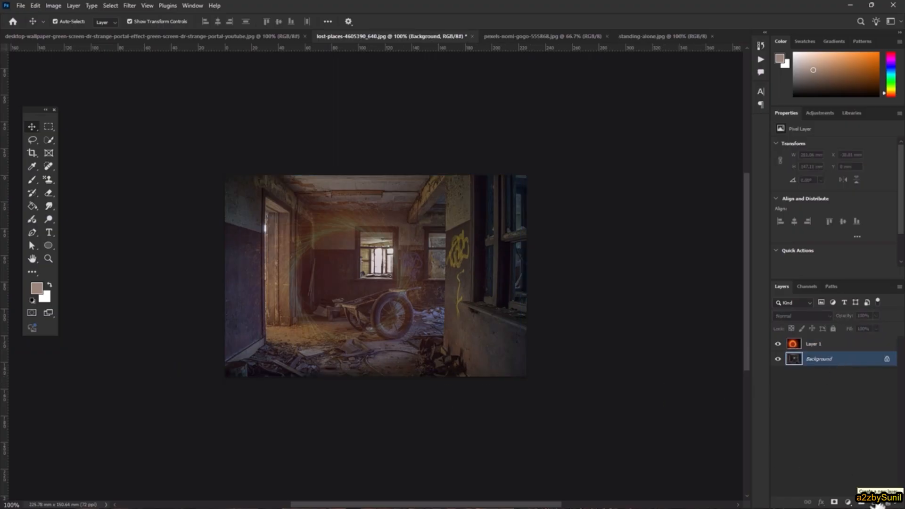
# Activate the Pen tool in Shape mode and open its fill colour choices.
pyautogui.click(32, 232)
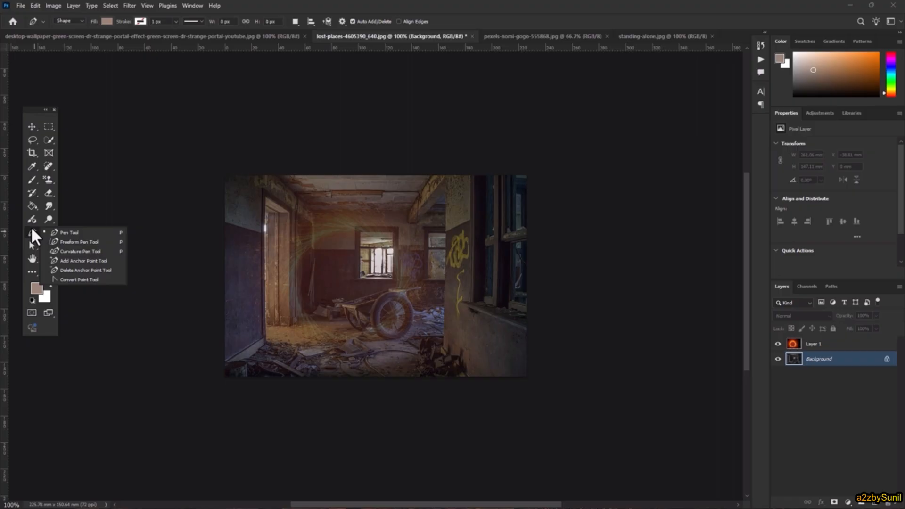
pyautogui.click(86, 233)
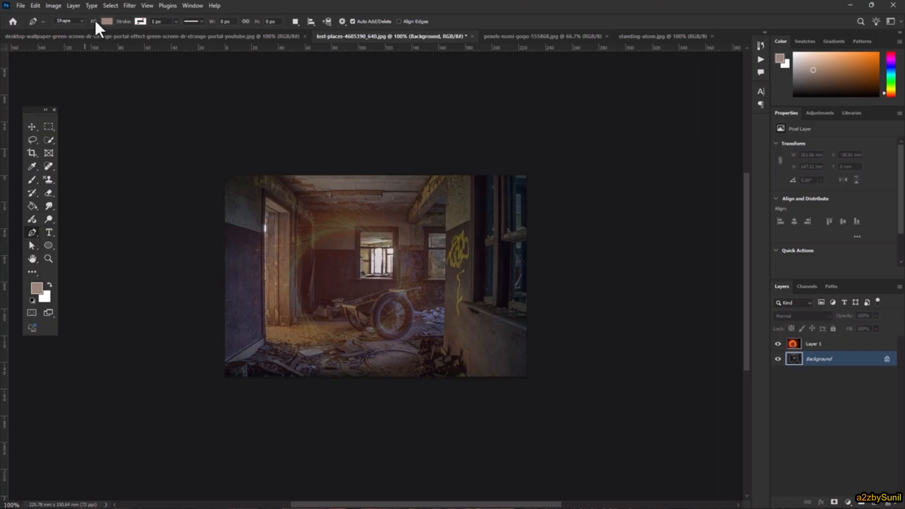
pyautogui.click(81, 18)
pyautogui.click(84, 19)
pyautogui.click(107, 21)
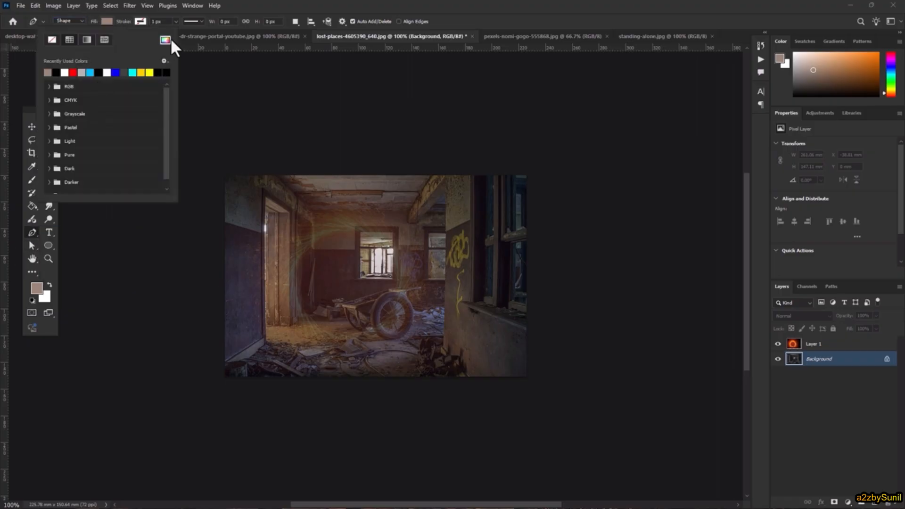
# Select Layer 1 and restore its opacity to 100%.
pyautogui.click(833, 347)
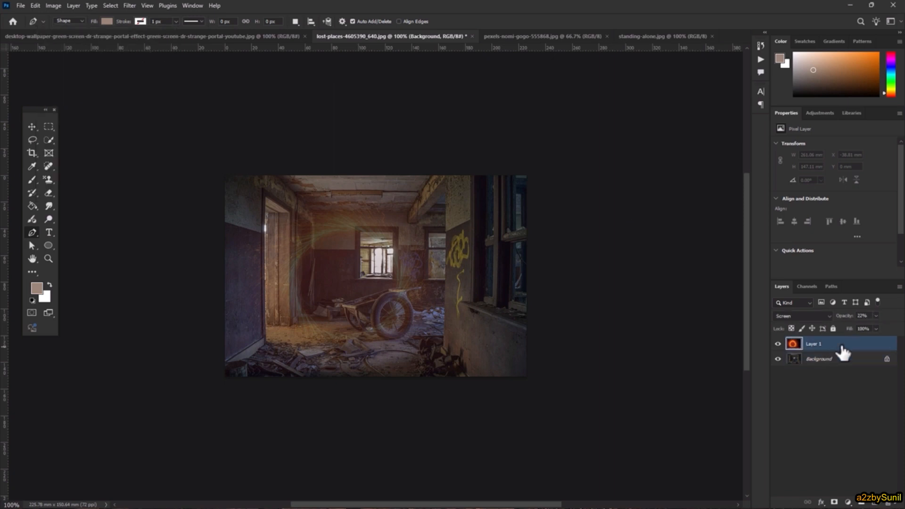
pyautogui.click(877, 316)
pyautogui.moveTo(859, 327); pyautogui.dragTo(899, 327)
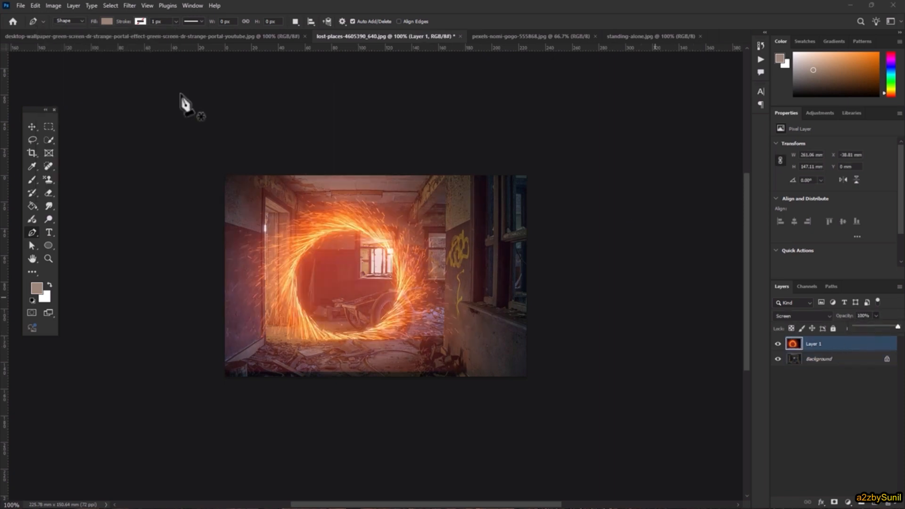
# Set the Pen tool's shape fill to an orange sampled from the portal's sparks.
pyautogui.click(107, 22)
pyautogui.click(165, 41)
pyautogui.click(395, 257)
pyautogui.click(869, 170)
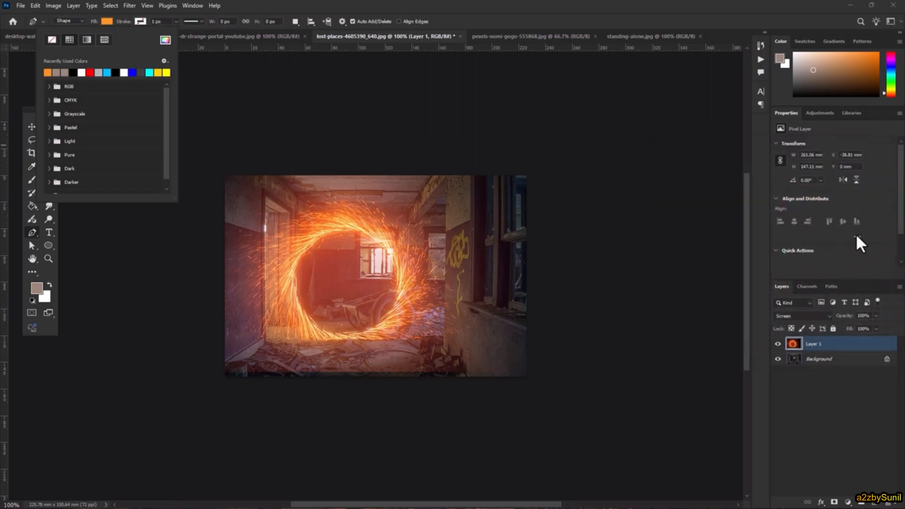
pyautogui.click(1, 312)
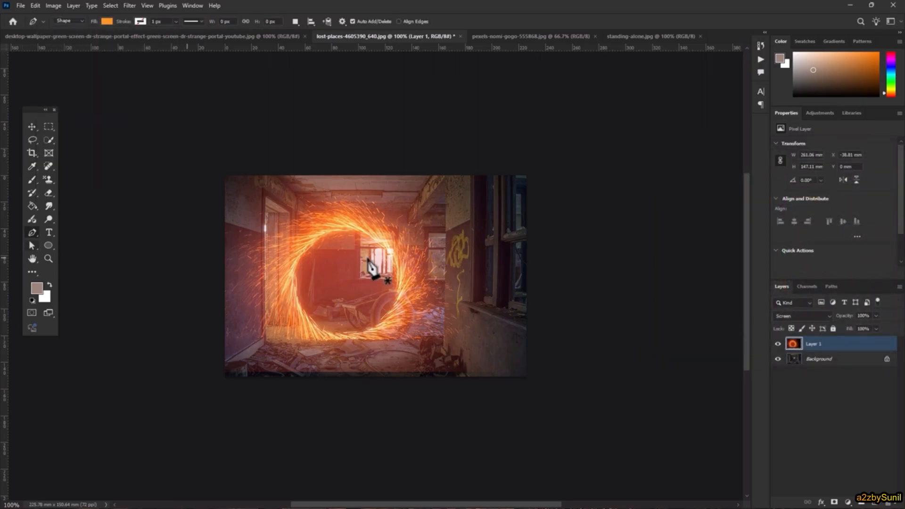
# Draw a closed orange Pen shape, about 179 × 434 px, over the left wall and above its doorway.
pyautogui.scroll(6, 249, 347)
pyautogui.moveTo(299, 257); pyautogui.dragTo(312, 308)
pyautogui.click(250, 426)
pyautogui.click(294, 393)
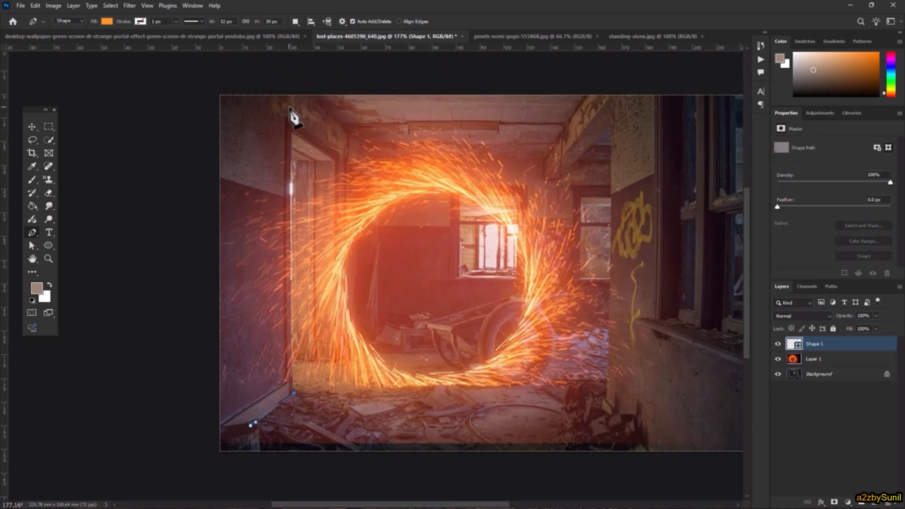
pyautogui.click(291, 134)
pyautogui.click(337, 162)
pyautogui.click(348, 130)
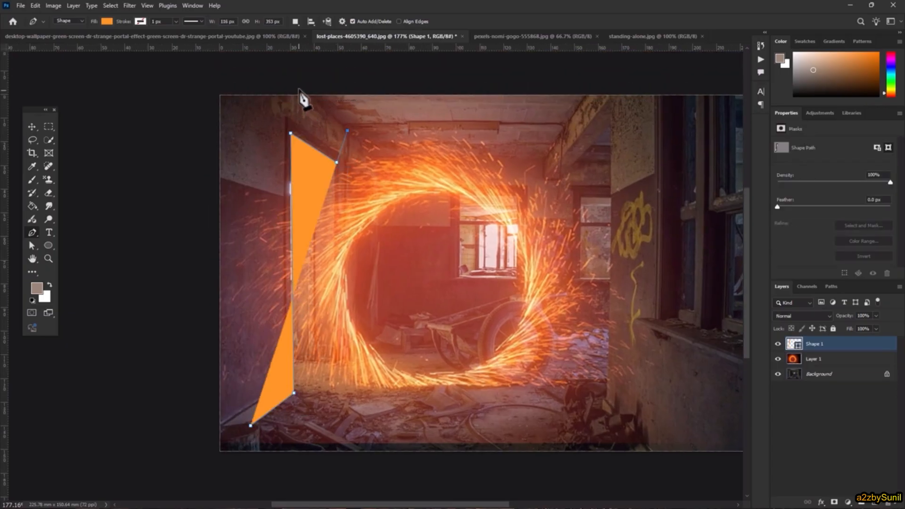
pyautogui.click(301, 82)
pyautogui.click(198, 85)
pyautogui.click(206, 445)
pyautogui.click(251, 426)
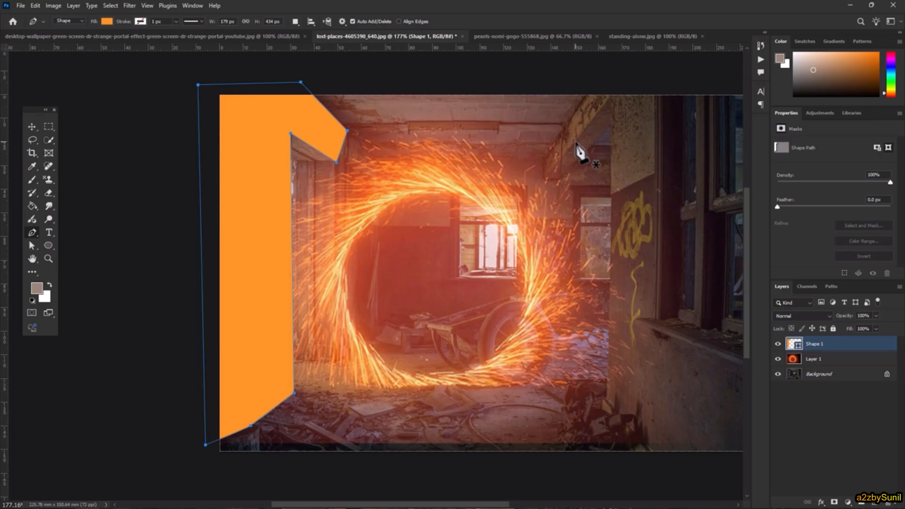
# Outline the right wall with an orange Pen shape, from the ceiling beam past the window and sill to the floor.
pyautogui.click(562, 153)
pyautogui.click(566, 128)
pyautogui.click(594, 86)
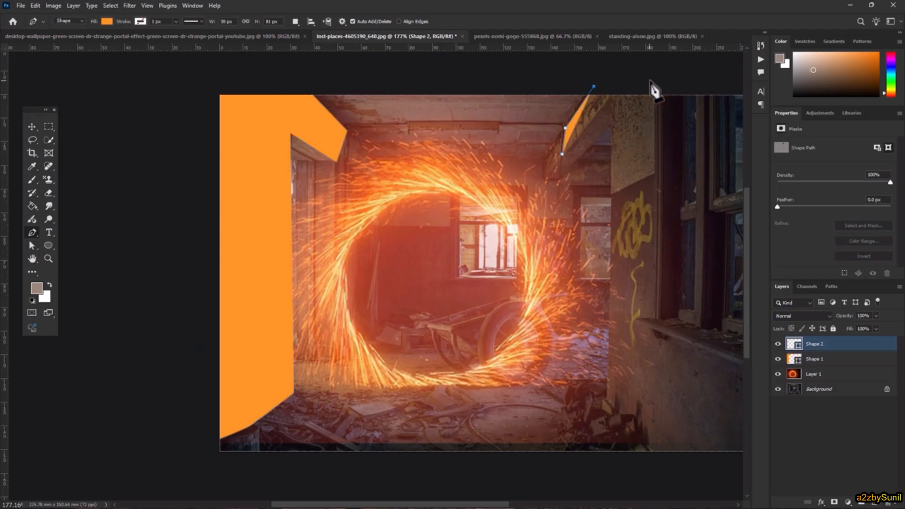
pyautogui.click(659, 79)
pyautogui.click(659, 319)
pyautogui.moveTo(714, 350); pyautogui.dragTo(619, 324)
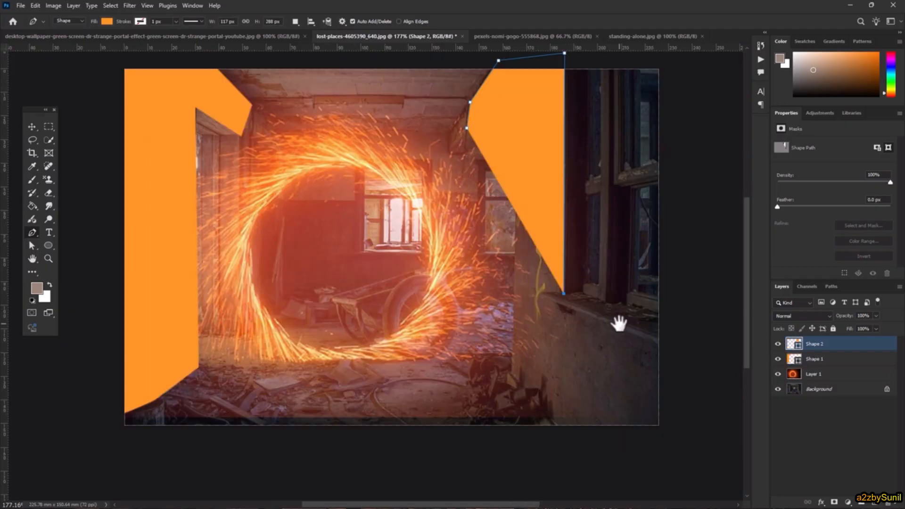
pyautogui.click(662, 335)
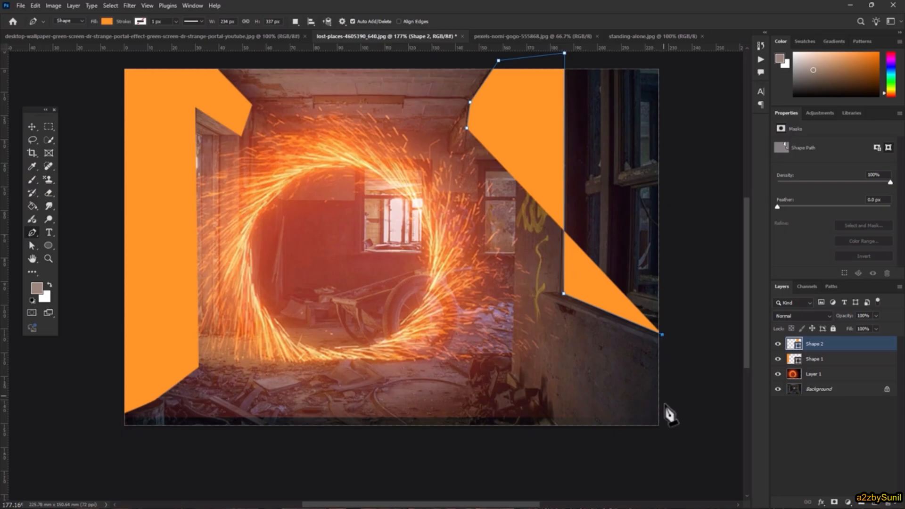
pyautogui.click(661, 430)
pyautogui.click(553, 429)
pyautogui.click(506, 376)
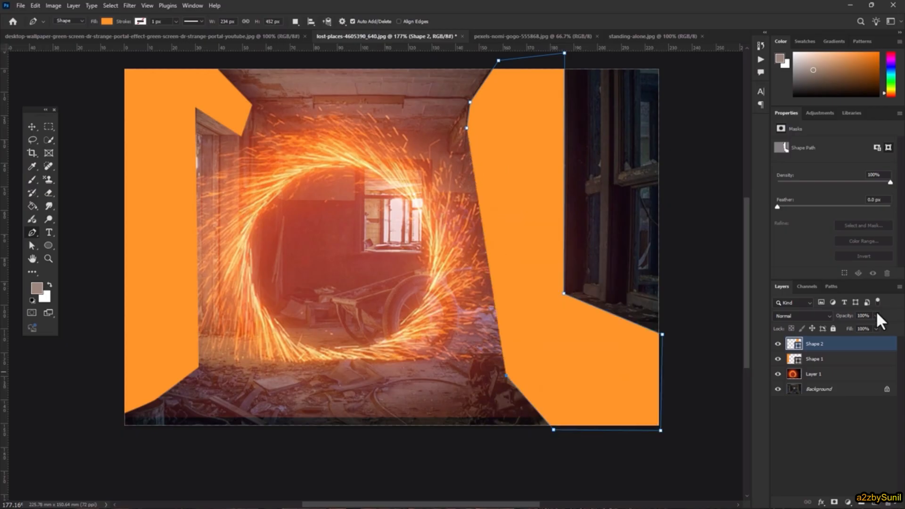
# Lower the right wall shape's opacity to 49% and close its outline along the wall edge and ceiling beam.
pyautogui.moveTo(870, 325); pyautogui.dragTo(848, 325)
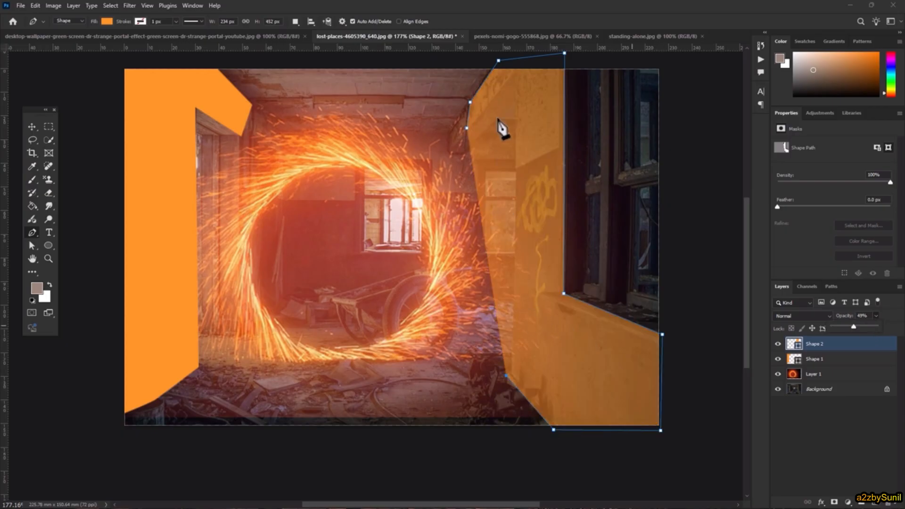
pyautogui.click(516, 97)
pyautogui.click(469, 147)
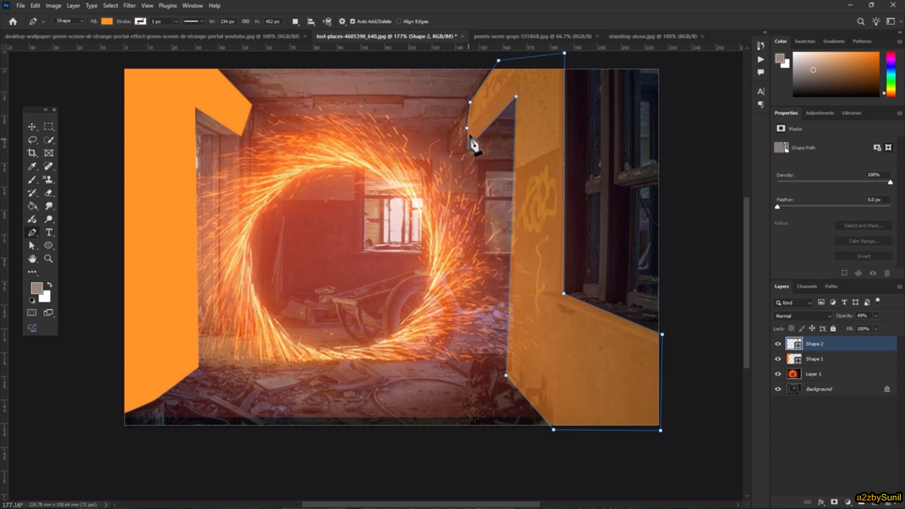
pyautogui.click(467, 128)
# Restore the right wall shape's opacity to 100% and hide the portal layer.
pyautogui.click(877, 316)
pyautogui.moveTo(877, 326); pyautogui.dragTo(902, 326)
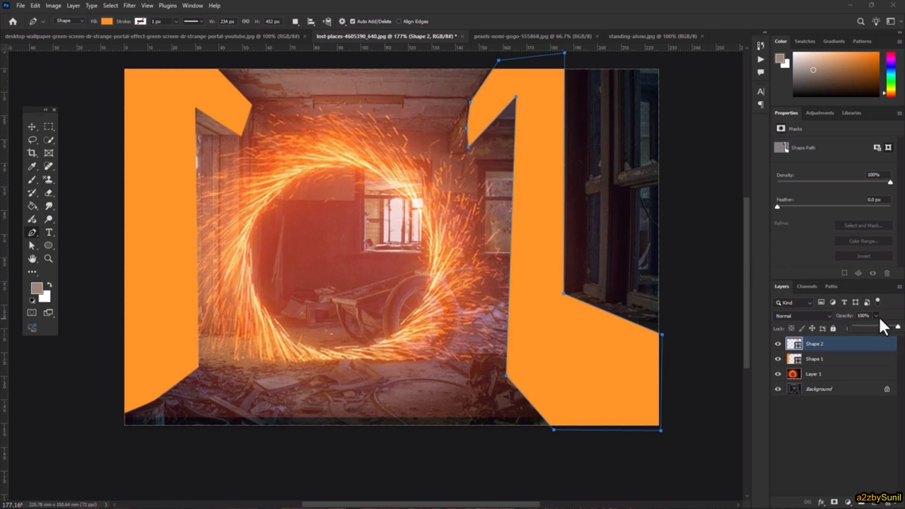
pyautogui.click(810, 427)
pyautogui.click(778, 374)
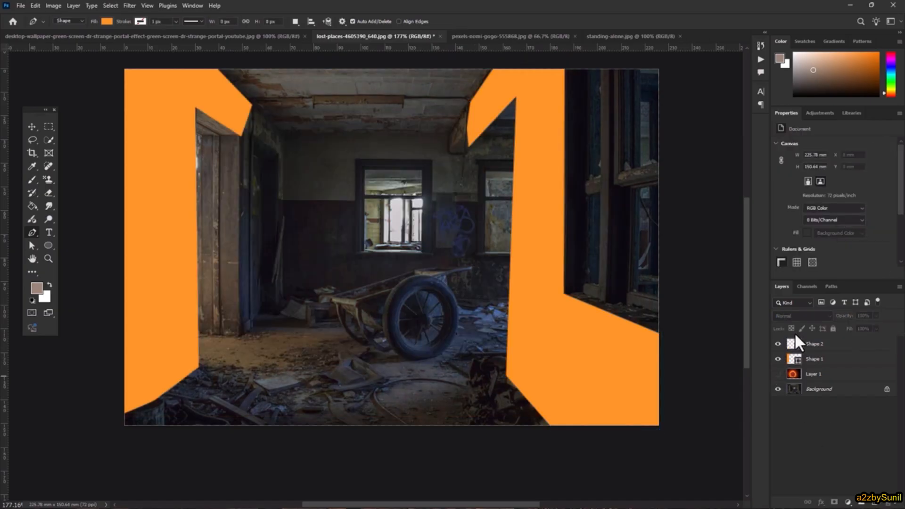
# Set the blend mode of both wall shapes, Shape 1 and Shape 2, to Soft Light.
pyautogui.click(810, 360)
pyautogui.click(811, 318)
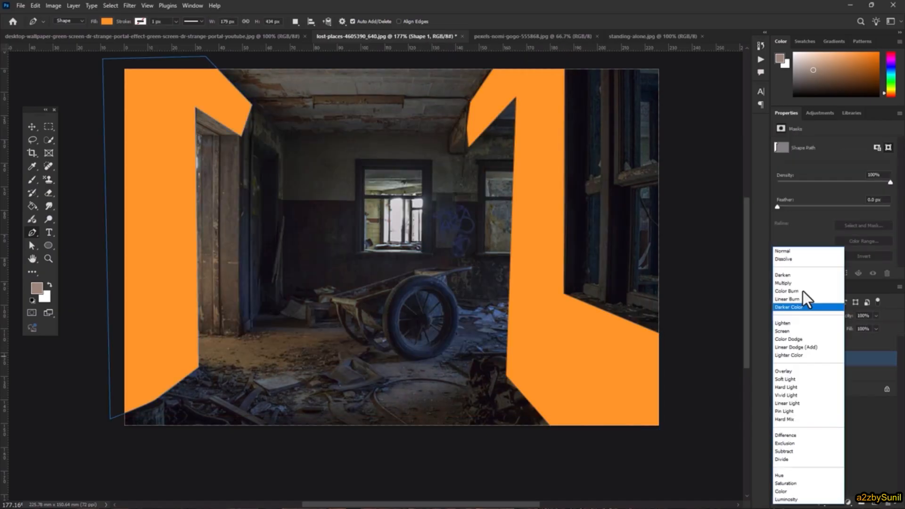
pyautogui.click(796, 381)
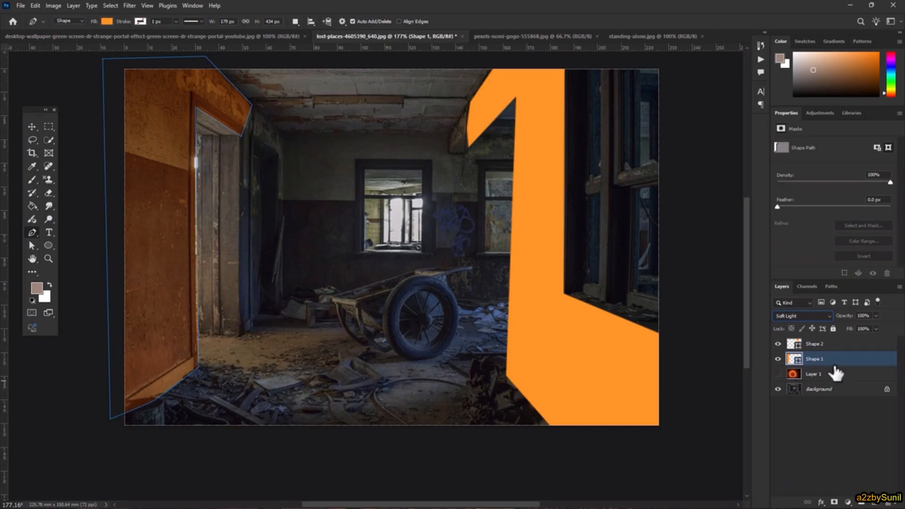
pyautogui.click(836, 345)
pyautogui.click(811, 316)
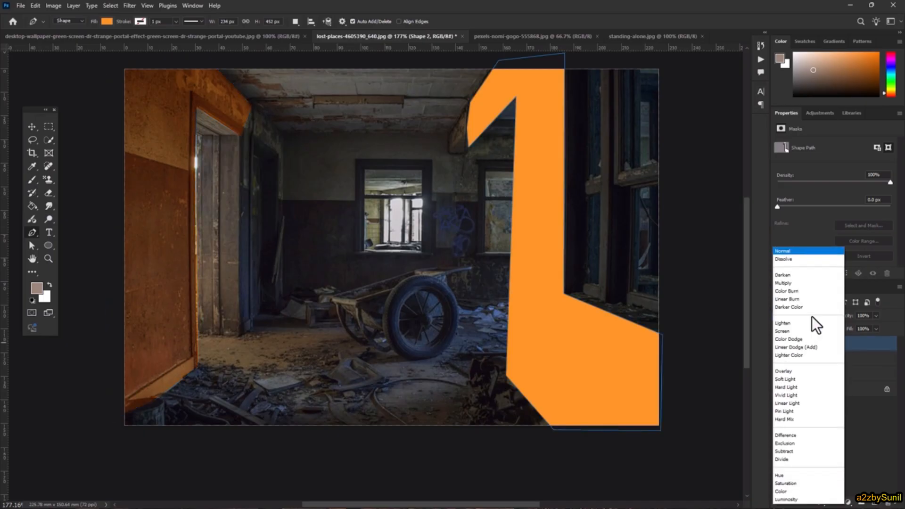
pyautogui.click(810, 364)
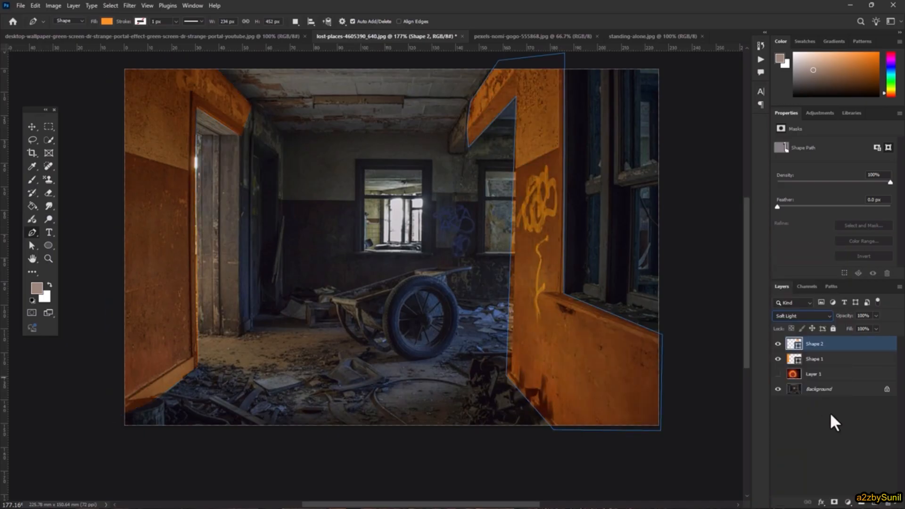
# Adjust the right wall shape's lower inner anchor point to fit the wall's base corner, then deselect the shape.
pyautogui.click(33, 246)
pyautogui.click(515, 399)
pyautogui.moveTo(505, 381); pyautogui.dragTo(513, 385)
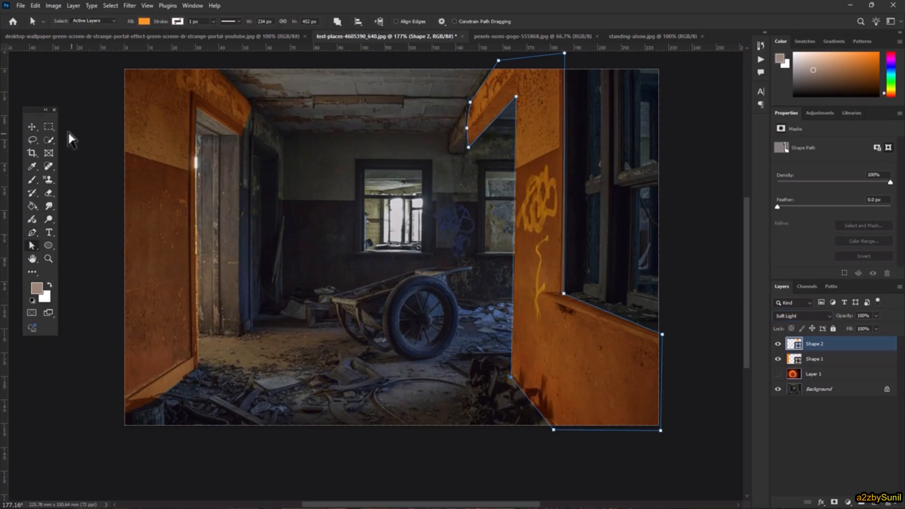
pyautogui.click(32, 127)
pyautogui.click(792, 446)
# Select the left wall's Shape 1 layer and rasterize it.
pyautogui.click(561, 422)
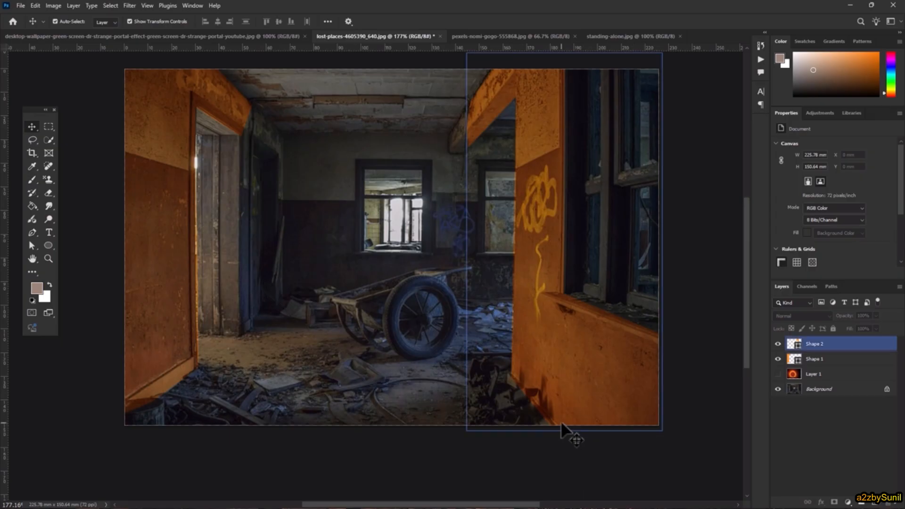
pyautogui.click(346, 274)
pyautogui.click(657, 332)
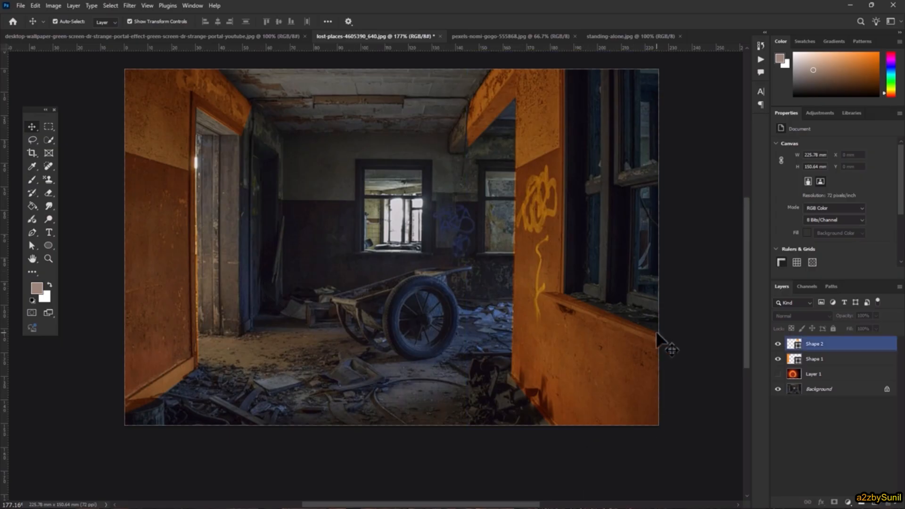
pyautogui.click(135, 242)
pyautogui.rightClick(828, 359)
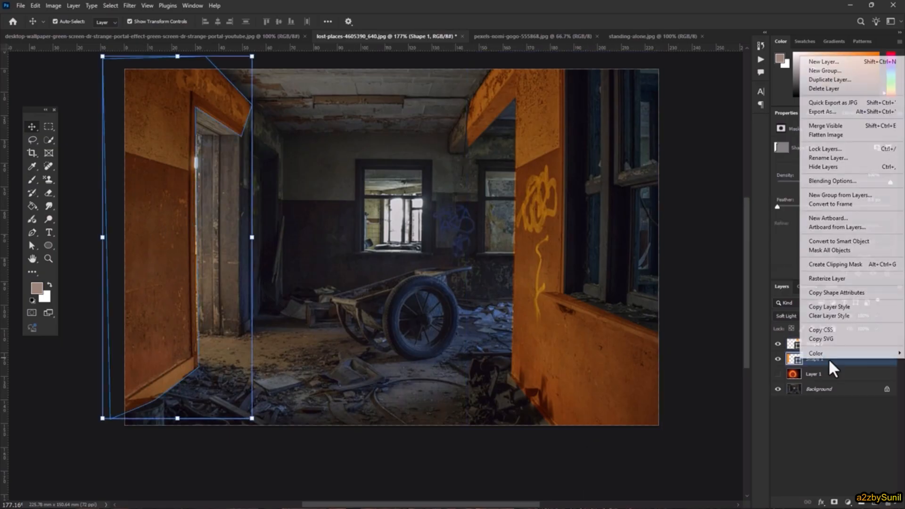
pyautogui.click(842, 281)
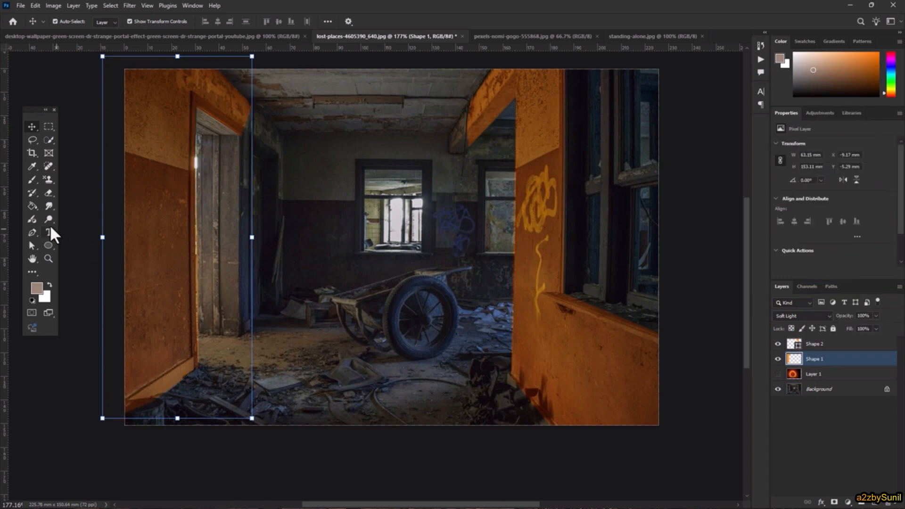
# Set up the regular Eraser tool with a soft round brush from General Brushes at 0% hardness.
pyautogui.click(48, 194)
pyautogui.rightClick(48, 194)
pyautogui.click(66, 201)
pyautogui.rightClick(49, 193)
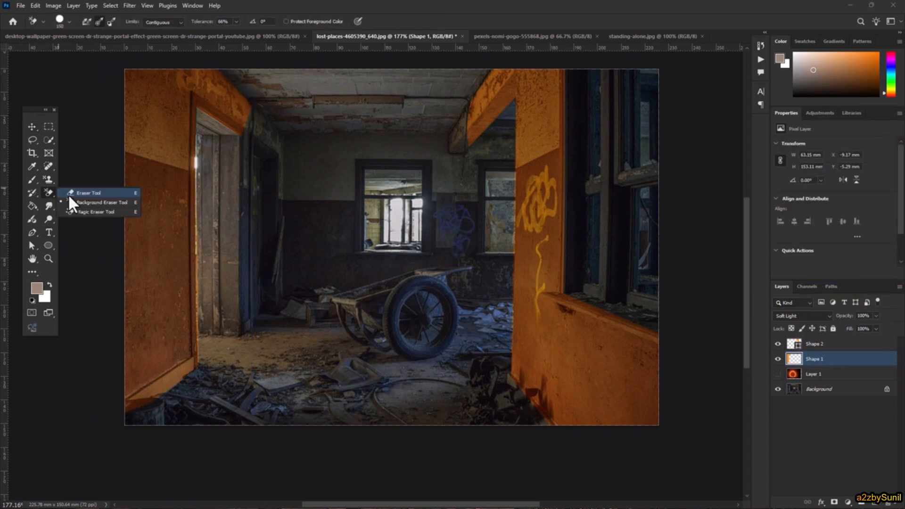
pyautogui.click(69, 194)
pyautogui.rightClick(354, 209)
pyautogui.click(366, 177)
pyautogui.rightClick(313, 220)
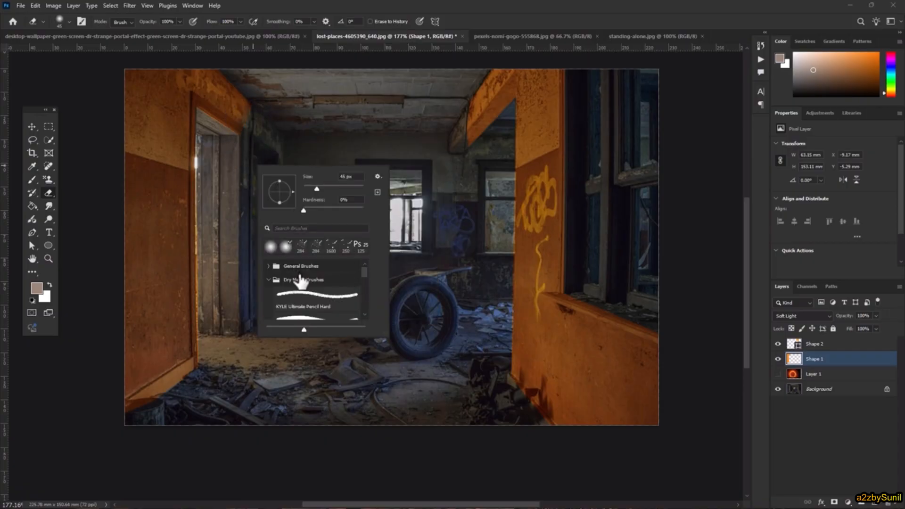
pyautogui.click(269, 266)
pyautogui.click(280, 286)
pyautogui.rightClick(258, 137)
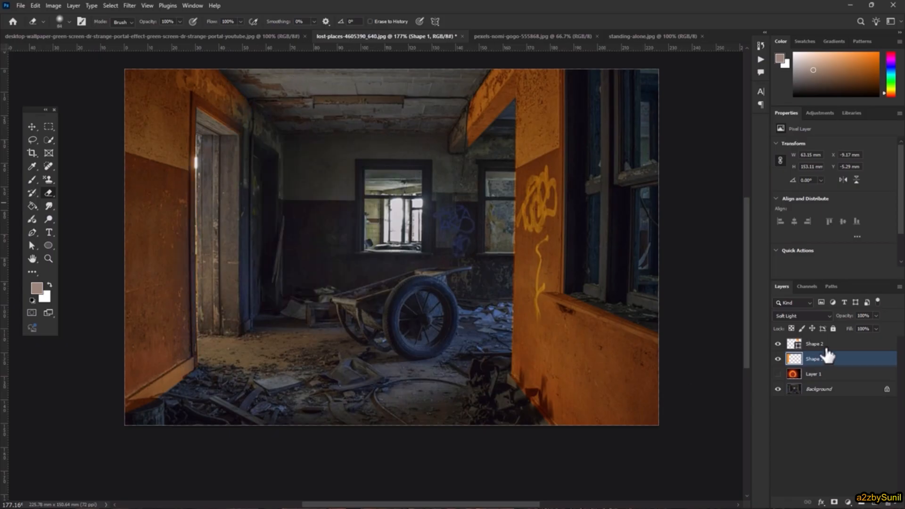
# Rasterize the right wall's Shape 2 layer, make the portal layer visible again and leave no layer selected.
pyautogui.click(825, 344)
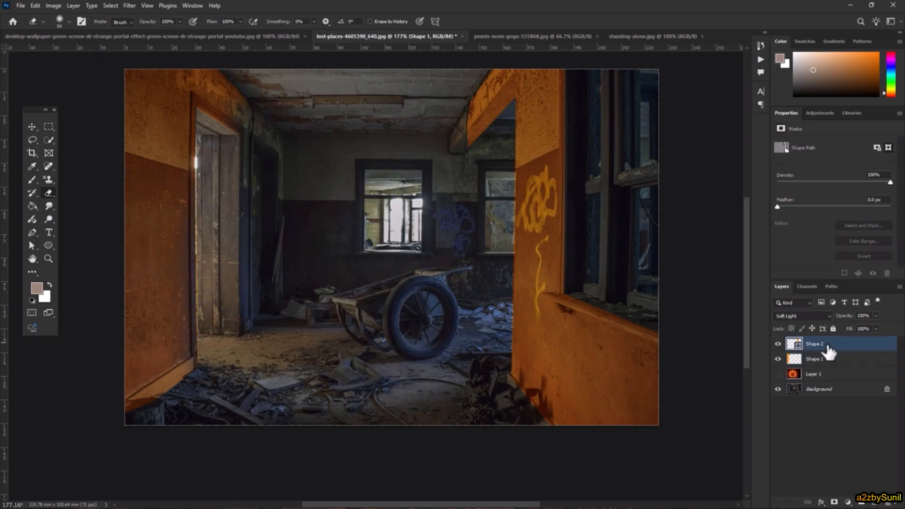
pyautogui.rightClick(826, 343)
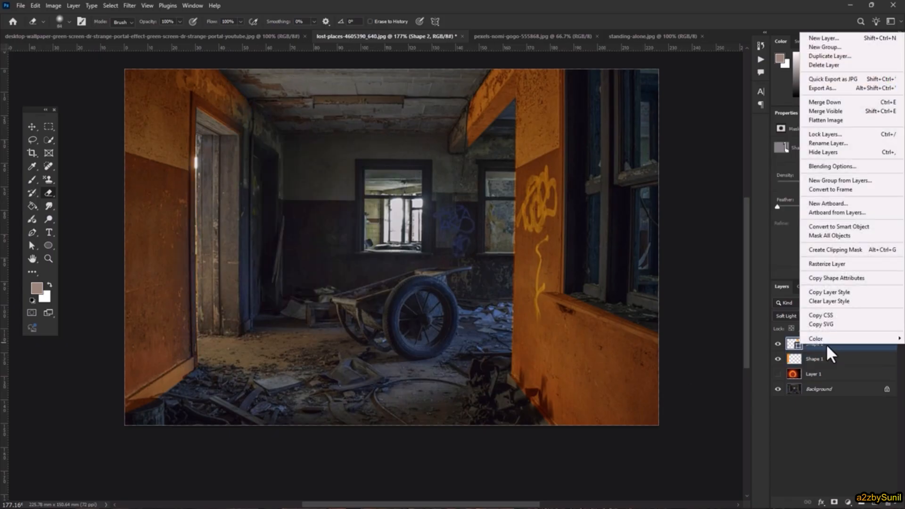
pyautogui.click(836, 265)
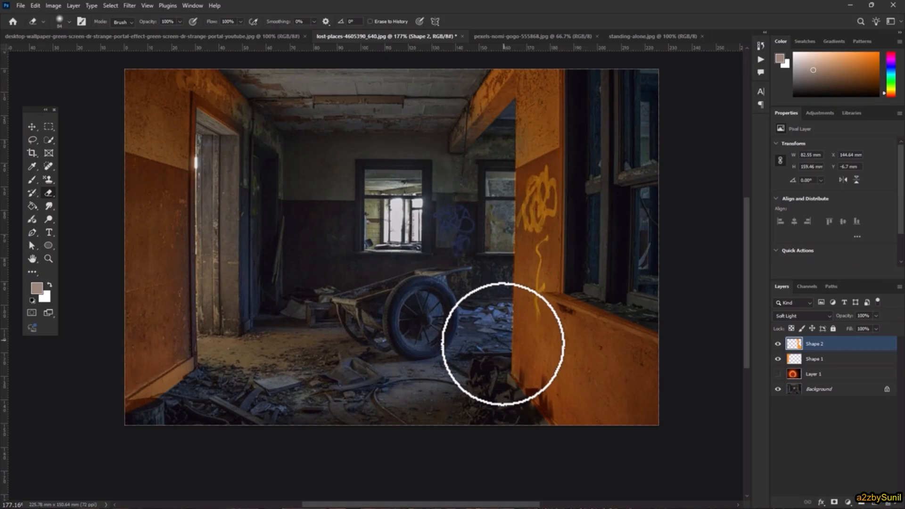
pyautogui.click(778, 374)
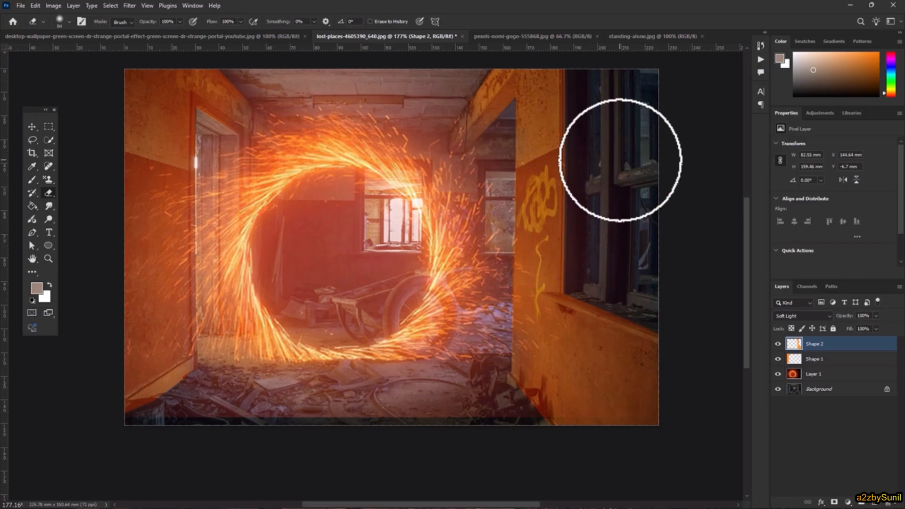
pyautogui.click(830, 453)
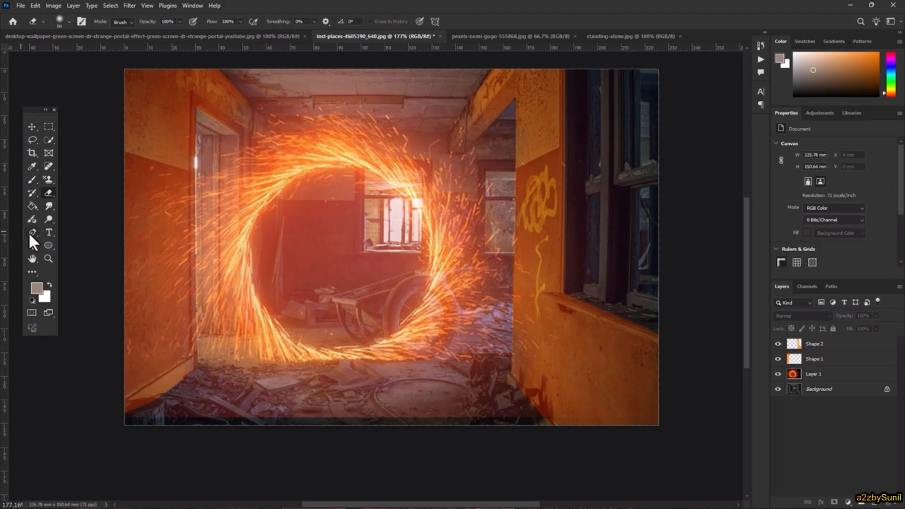
# Draw a four-cornered orange Pen shape, about 121 by 320 px, covering the large window in the right wall.
pyautogui.click(31, 233)
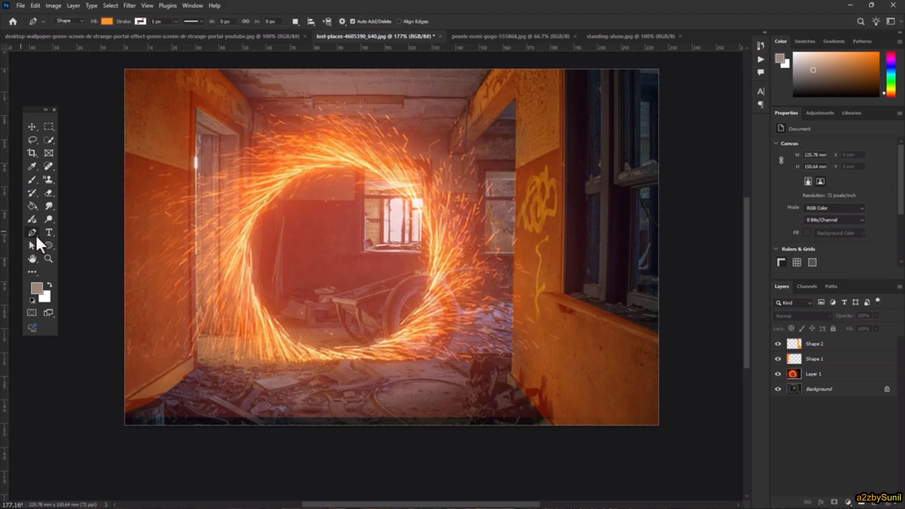
pyautogui.click(666, 67)
pyautogui.click(567, 66)
pyautogui.click(565, 295)
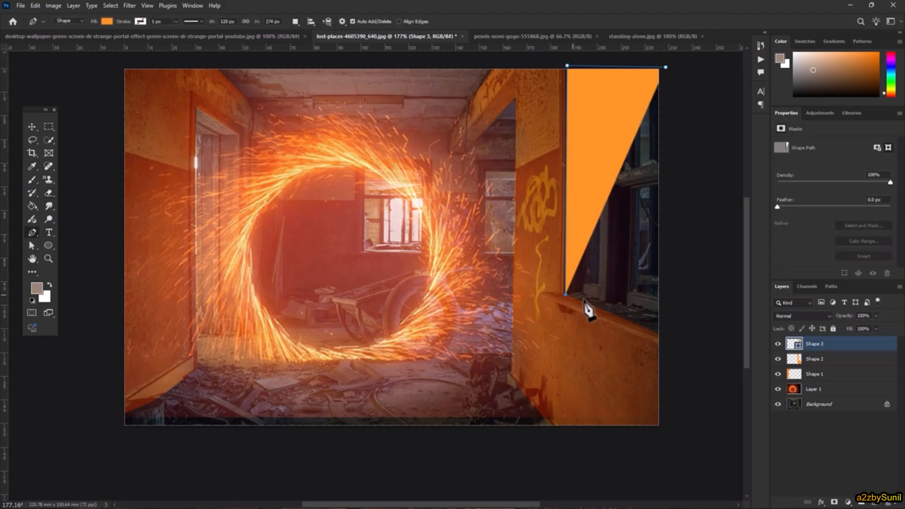
pyautogui.click(661, 333)
pyautogui.click(666, 69)
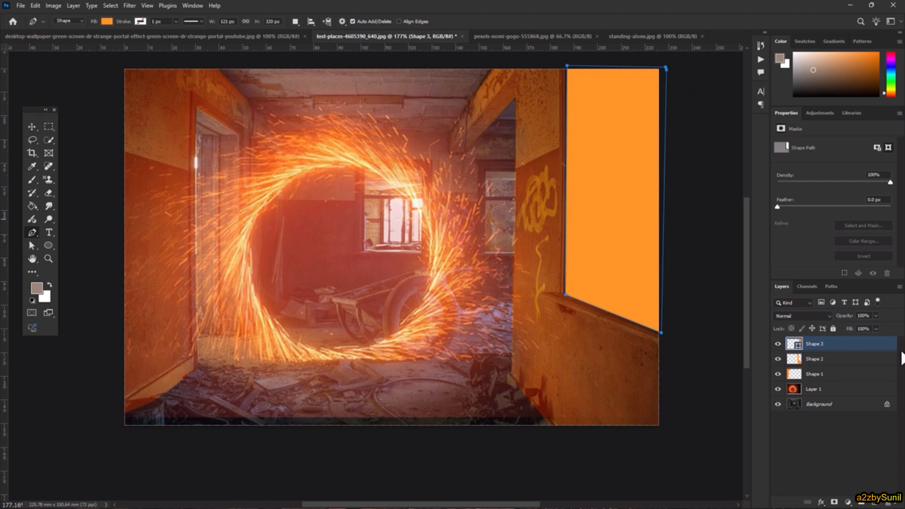
# Lower the window shape's opacity to 54% and set its blend mode to Soft Light, then deselect it.
pyautogui.click(855, 326)
pyautogui.click(830, 315)
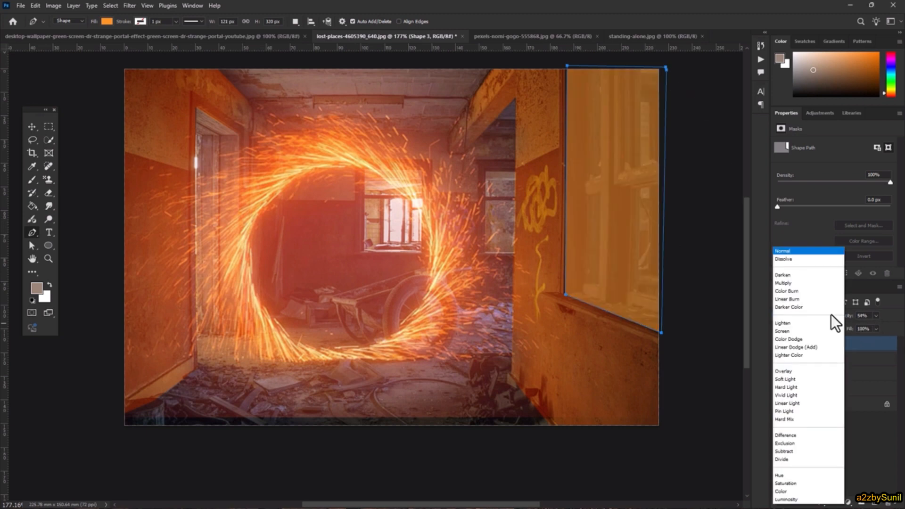
pyautogui.click(804, 379)
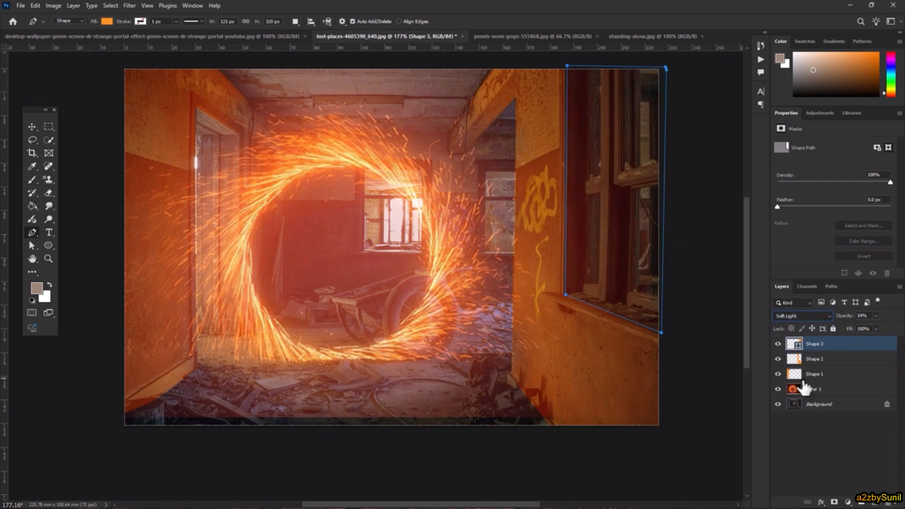
pyautogui.click(816, 467)
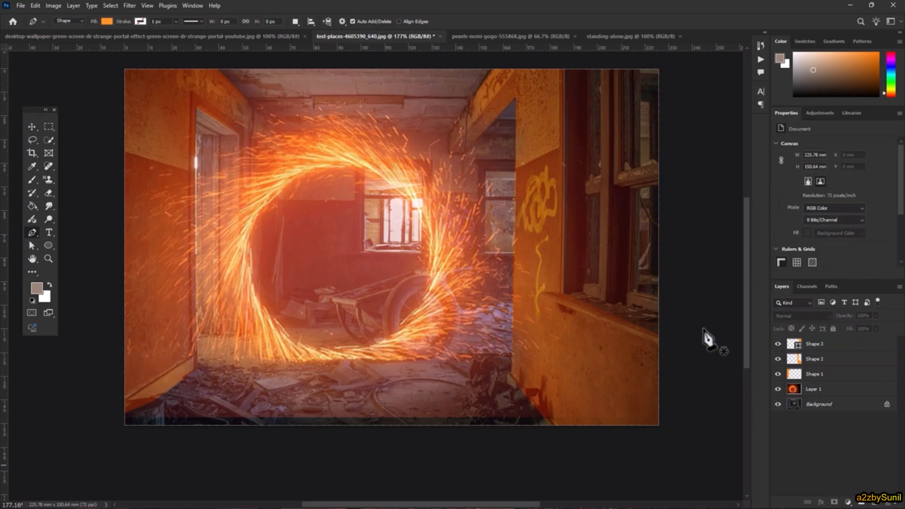
pyautogui.click(839, 344)
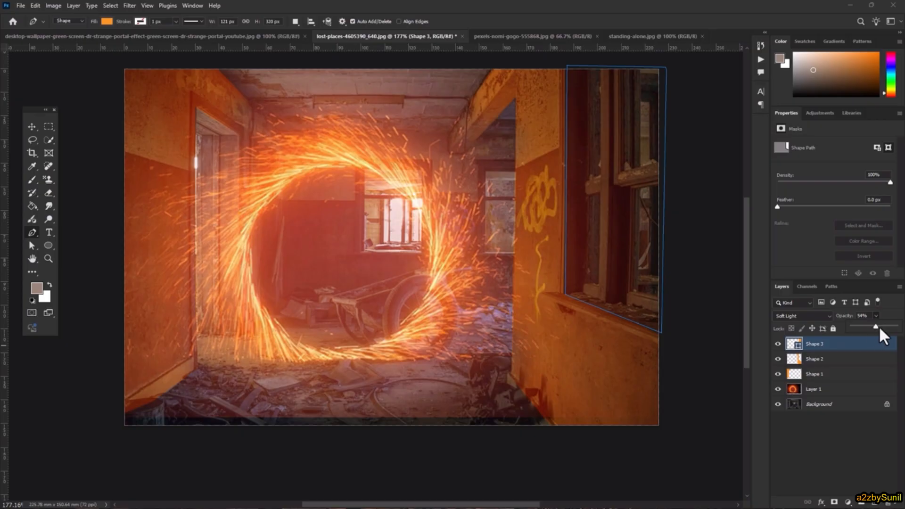
pyautogui.click(818, 462)
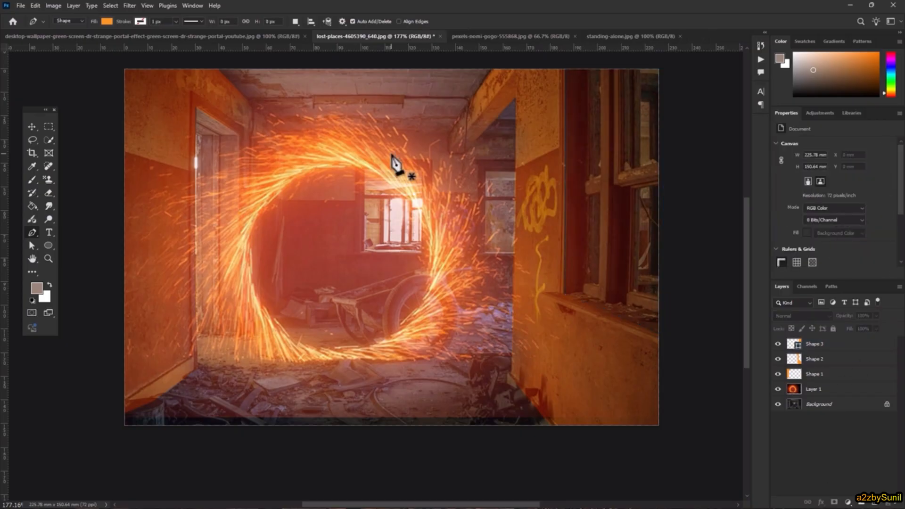
pyautogui.press('super')
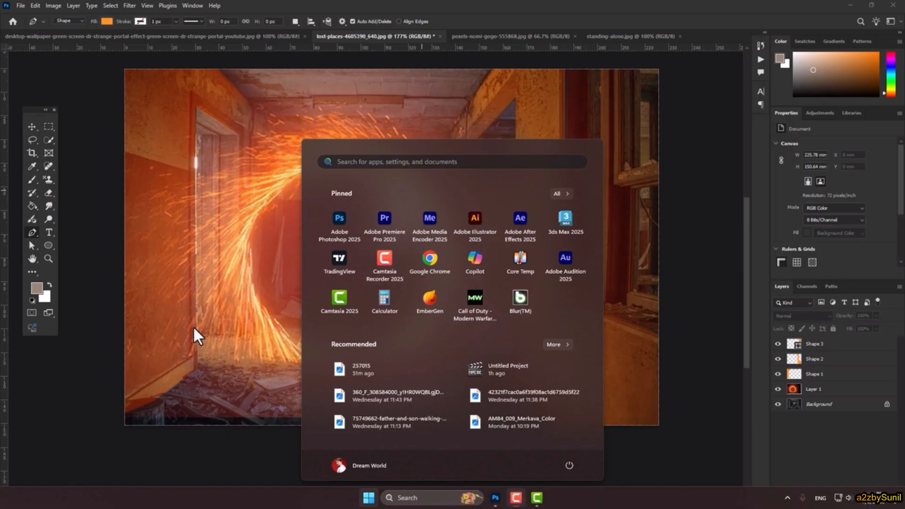
pyautogui.press('super')
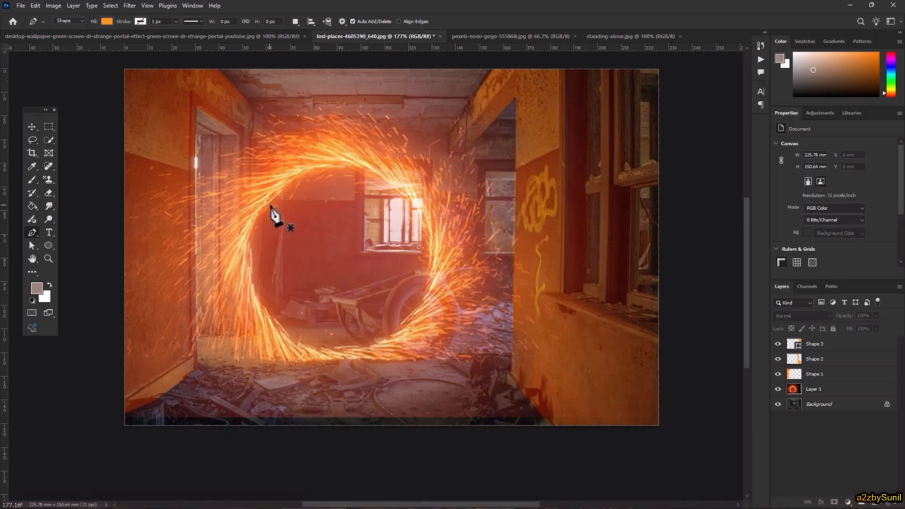
# Crop standing-alone.jpg tightly around the standing man, to about 94 by 215 mm, cutting off the quote text.
pyautogui.click(609, 37)
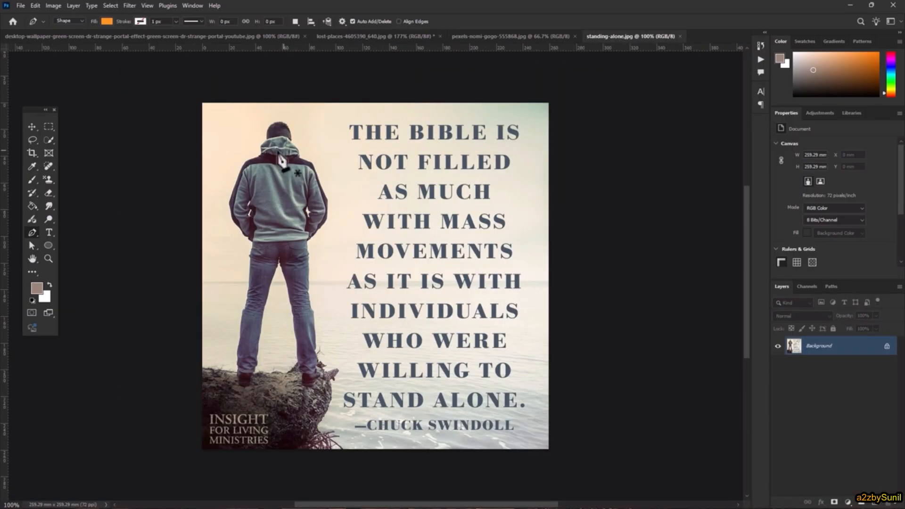
pyautogui.click(32, 152)
pyautogui.moveTo(215, 112); pyautogui.dragTo(341, 397)
pyautogui.click(544, 21)
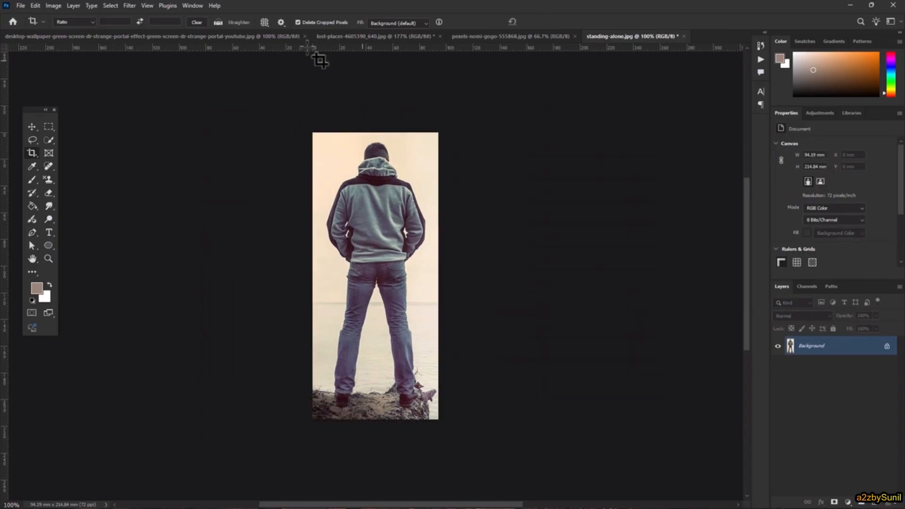
# Select the man with Select Subject and use Quick Selection to subtract the rock and twigs around his shoes.
pyautogui.click(110, 6)
pyautogui.click(145, 117)
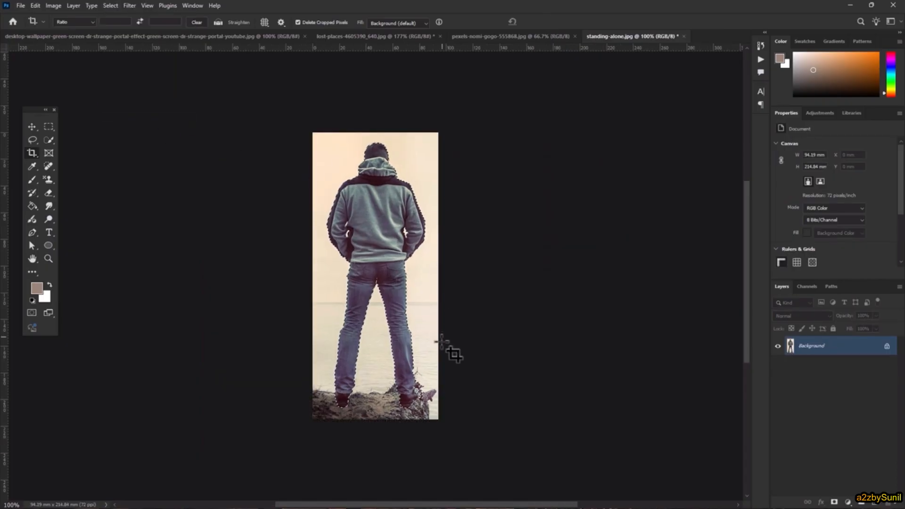
pyautogui.moveTo(416, 399); pyautogui.dragTo(495, 455)
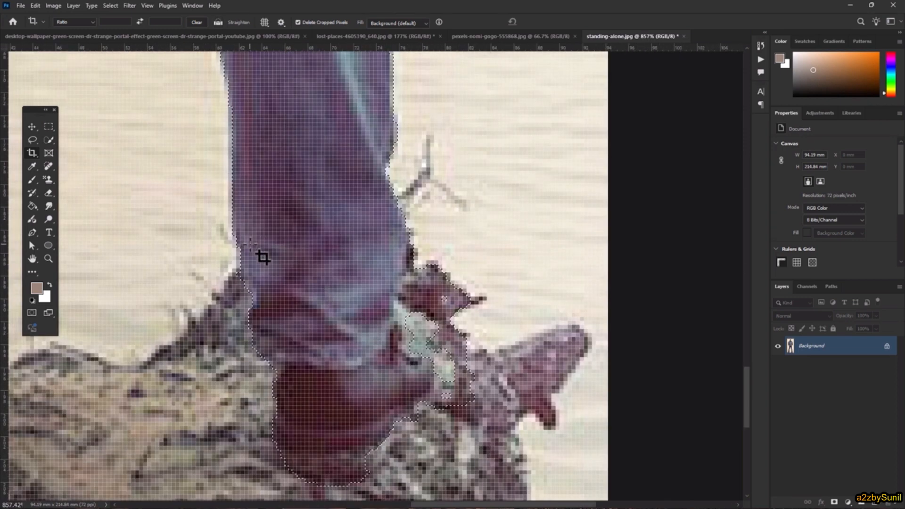
pyautogui.click(49, 139)
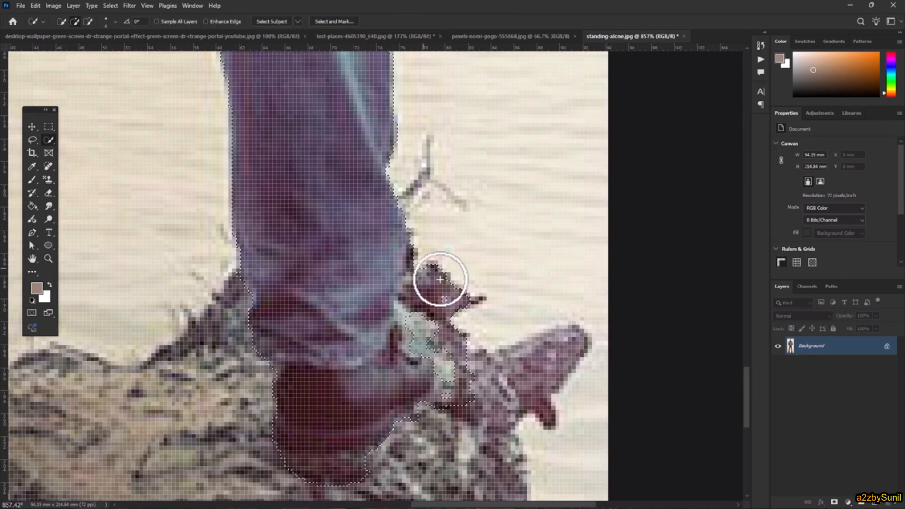
pyautogui.moveTo(467, 312); pyautogui.dragTo(429, 275)
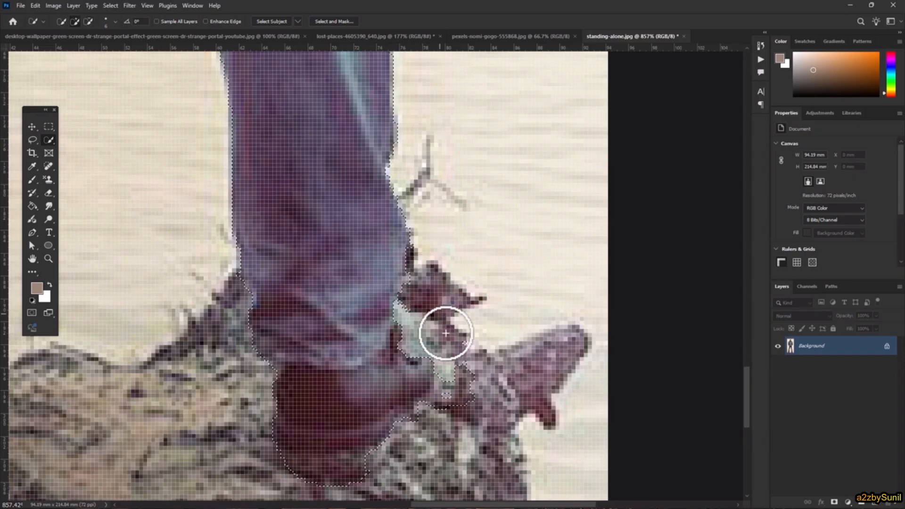
pyautogui.moveTo(468, 372)
pyautogui.mouseDown()
pyautogui.moveTo(401, 351)
pyautogui.moveTo(400, 339)
pyautogui.moveTo(408, 353)
pyautogui.moveTo(421, 267)
pyautogui.mouseUp()
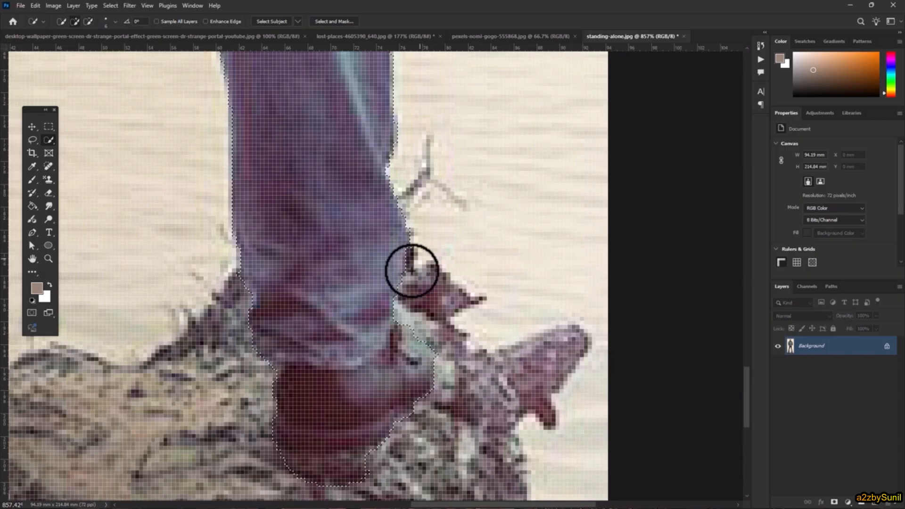
pyautogui.moveTo(216, 380); pyautogui.dragTo(314, 349)
pyautogui.moveTo(443, 404); pyautogui.dragTo(476, 423)
# Subtract the small background gaps between the man's arms and torso from the selection with a smaller Quick Selection brush.
pyautogui.moveTo(85, 259)
pyautogui.mouseDown()
pyautogui.moveTo(375, 174)
pyautogui.moveTo(434, 206)
pyautogui.mouseUp()
pyautogui.moveTo(457, 146)
pyautogui.mouseDown()
pyautogui.moveTo(465, 384)
pyautogui.moveTo(473, 392)
pyautogui.mouseUp()
pyautogui.moveTo(509, 90)
pyautogui.mouseDown()
pyautogui.moveTo(443, 196)
pyautogui.moveTo(425, 255)
pyautogui.mouseUp()
pyautogui.moveTo(325, 85); pyautogui.dragTo(301, 259)
pyautogui.moveTo(239, 125); pyautogui.dragTo(280, 351)
pyautogui.moveTo(320, 299); pyautogui.dragTo(318, 391)
pyautogui.moveTo(330, 59); pyautogui.dragTo(292, 177)
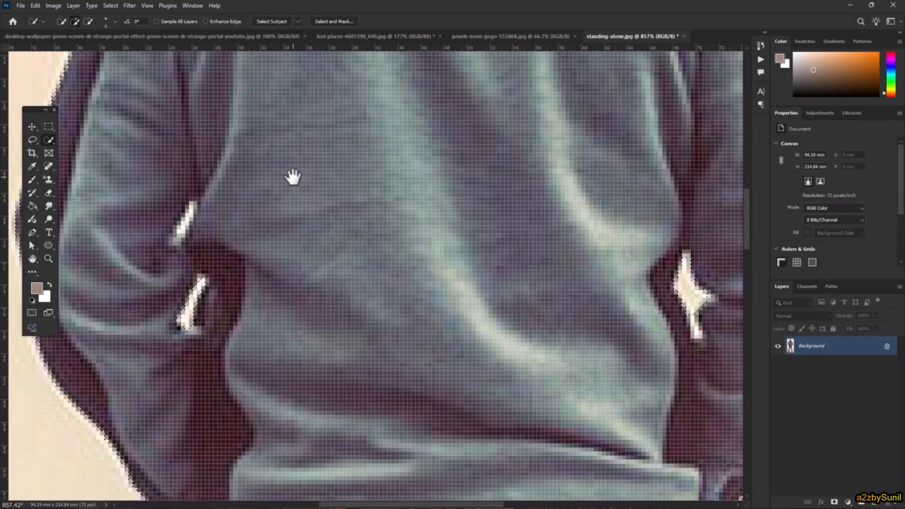
pyautogui.scroll(-5, 315, 227)
pyautogui.scroll(6, 227, 217)
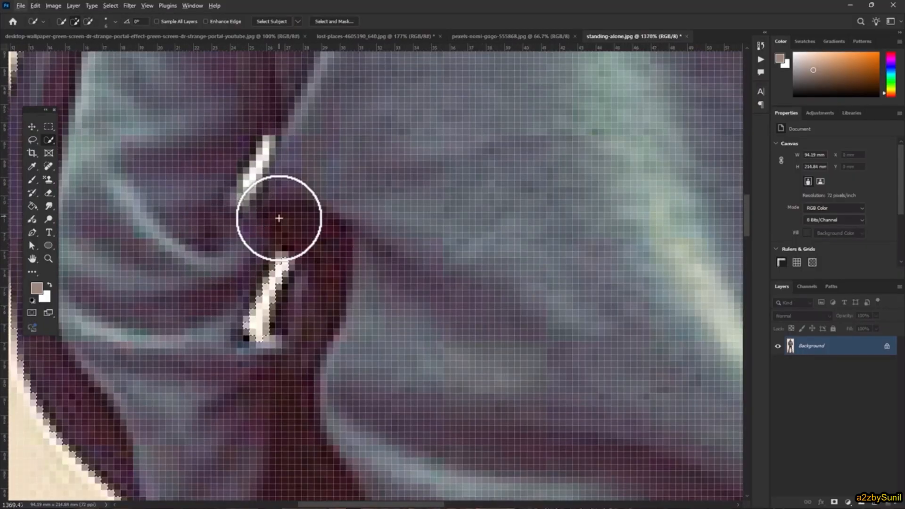
pyautogui.press('[')
pyautogui.press('[')
pyautogui.press('[')
pyautogui.press('[')
pyautogui.press('[')
pyautogui.moveTo(267, 166); pyautogui.dragTo(255, 186)
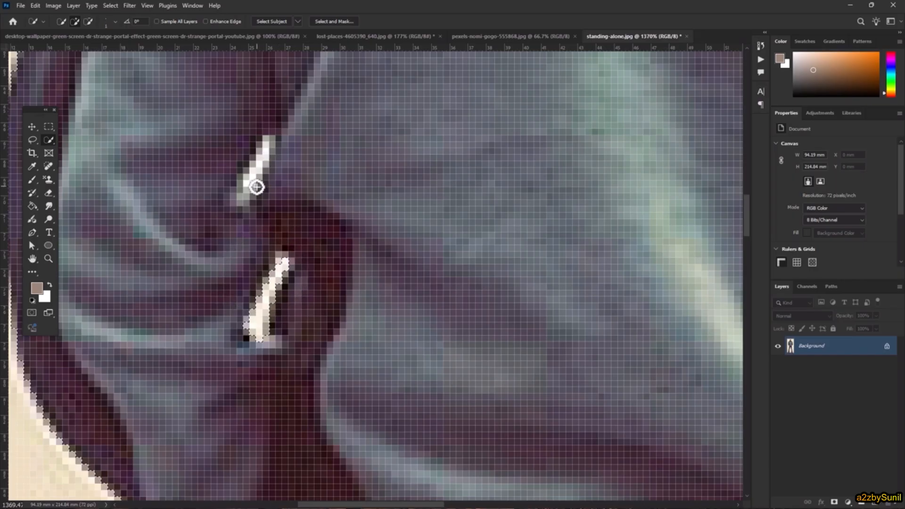
pyautogui.scroll(-2, 258, 170)
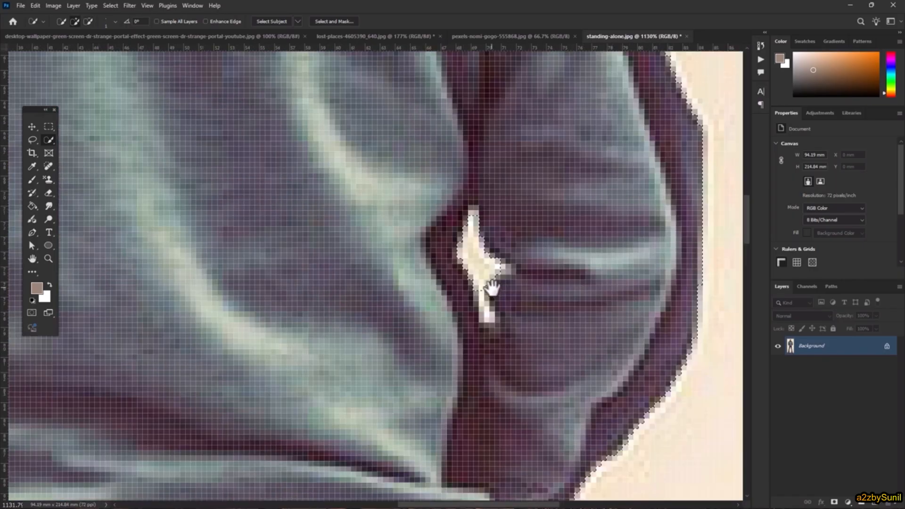
pyautogui.moveTo(492, 287); pyautogui.dragTo(491, 310)
pyautogui.hotkey('ctrl', '0')
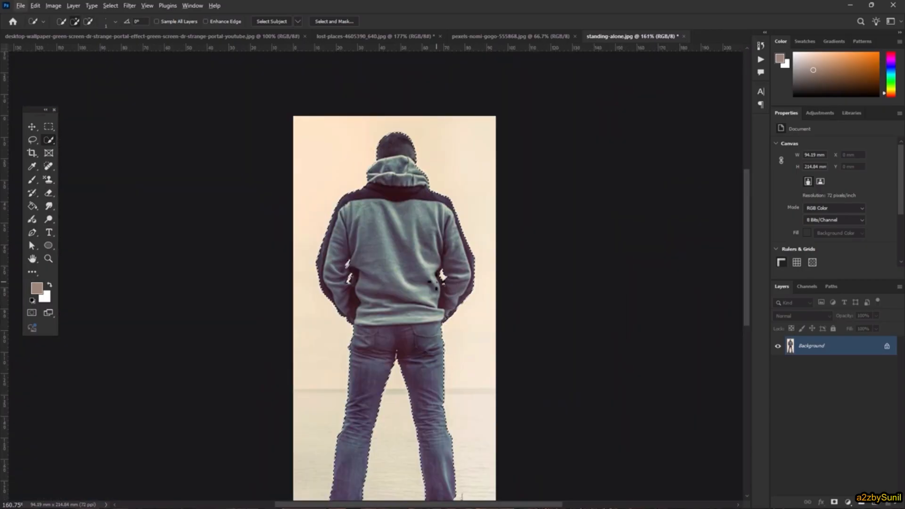
# Feather the selection around the man by 2 pixels.
pyautogui.rightClick(416, 211)
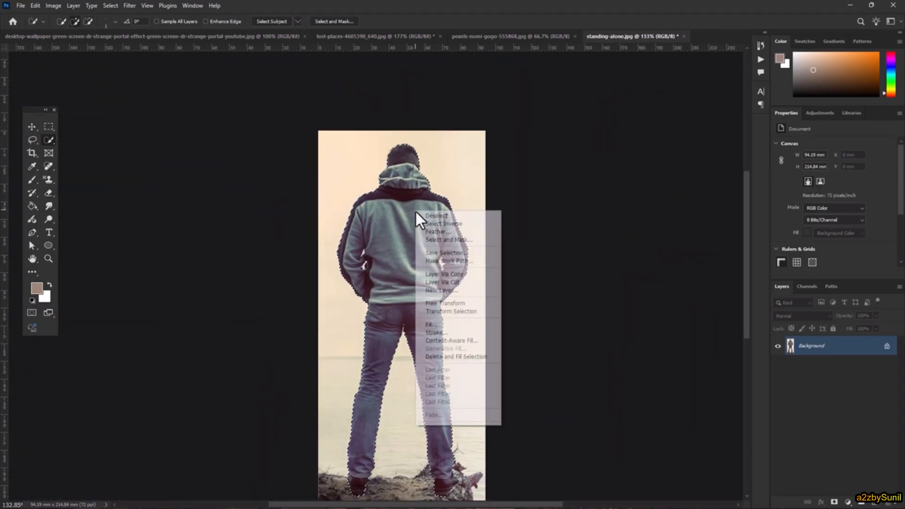
pyautogui.click(436, 233)
pyautogui.write('2')
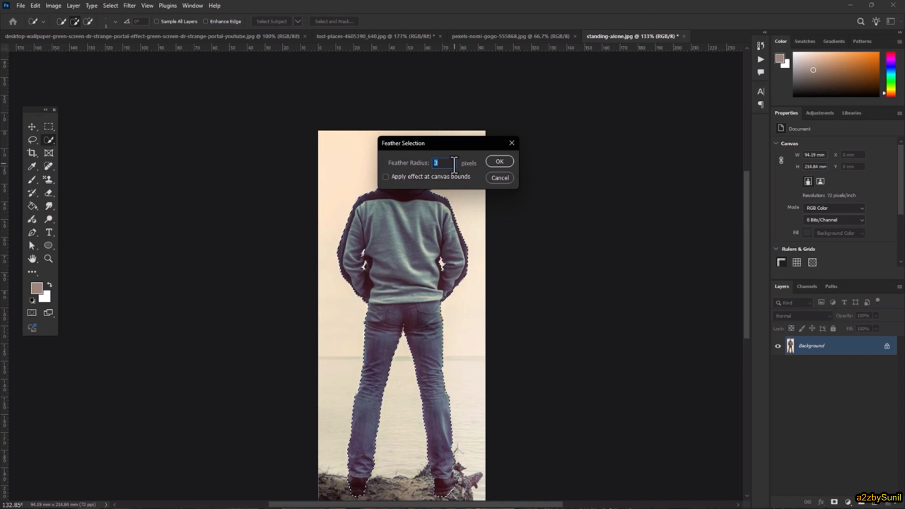
pyautogui.click(500, 162)
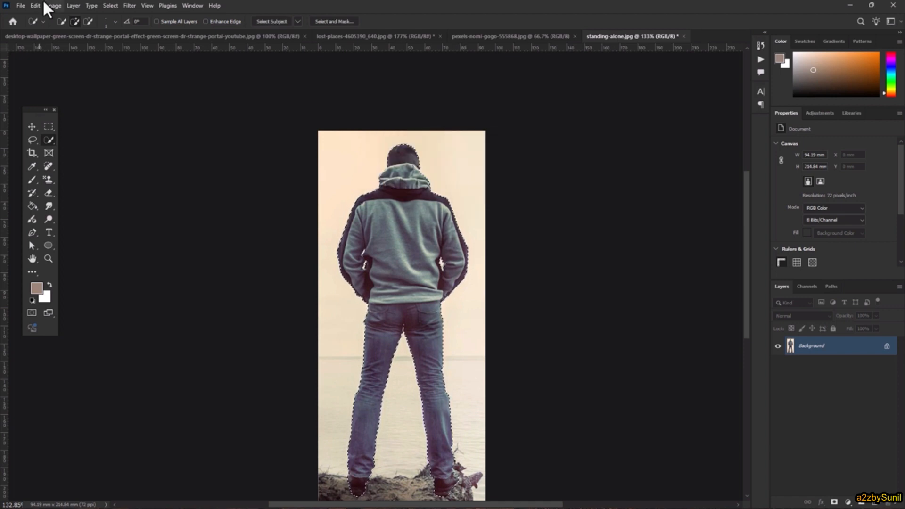
# Copy the selected man and paste him into the lost-places room image.
pyautogui.click(43, 4)
pyautogui.click(206, 36)
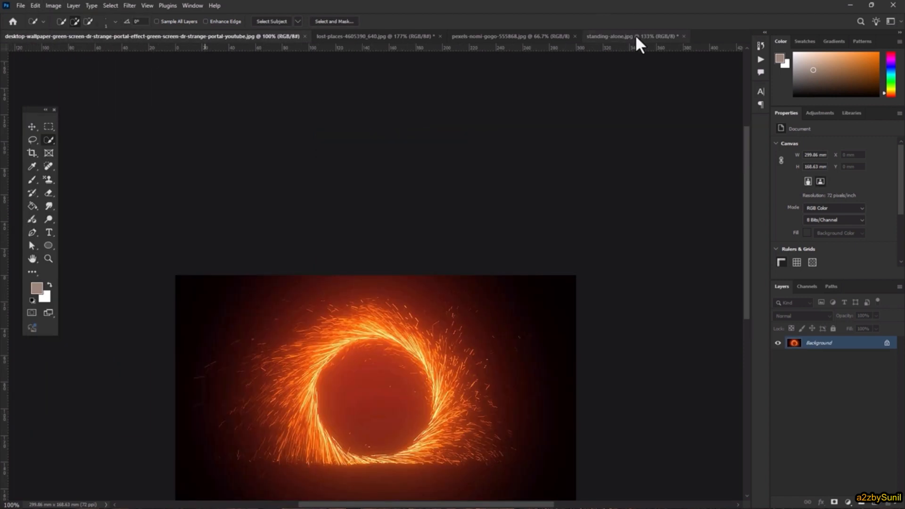
pyautogui.click(634, 36)
pyautogui.click(374, 36)
pyautogui.click(40, 5)
pyautogui.click(64, 91)
# Scale the pasted man to about 33 by 86 mm and stand him on the floor in front of the portal's centre.
pyautogui.press('v')
pyautogui.moveTo(479, 84); pyautogui.dragTo(429, 194)
pyautogui.moveTo(405, 256); pyautogui.dragTo(346, 240)
pyautogui.moveTo(381, 174); pyautogui.dragTo(377, 195)
pyautogui.moveTo(336, 240); pyautogui.dragTo(339, 255)
pyautogui.click(469, 21)
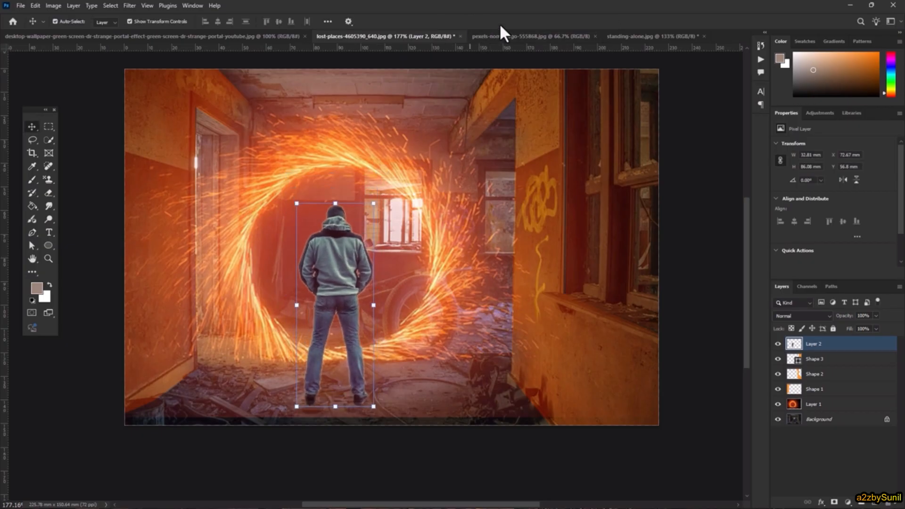
# Add a Photo Filter adjustment layer above all layers using Warming Filter (LBA) at 71% density.
pyautogui.click(847, 502)
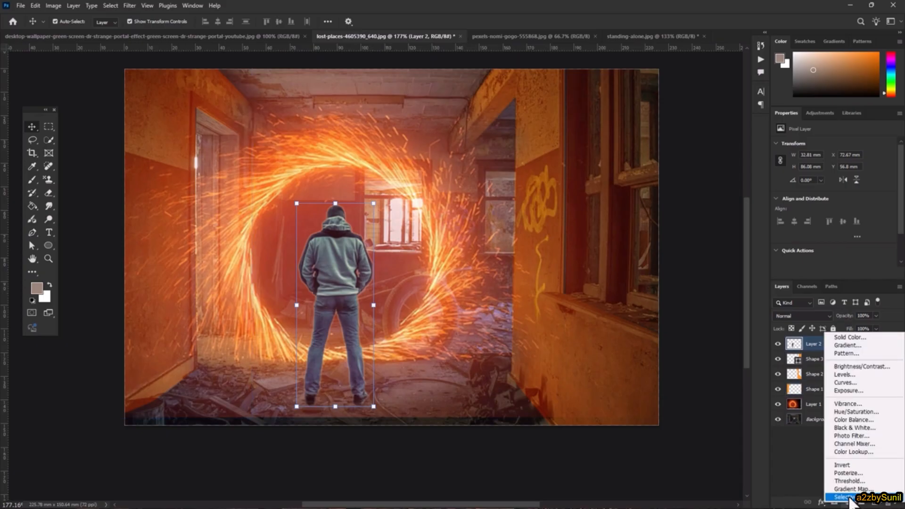
pyautogui.click(852, 436)
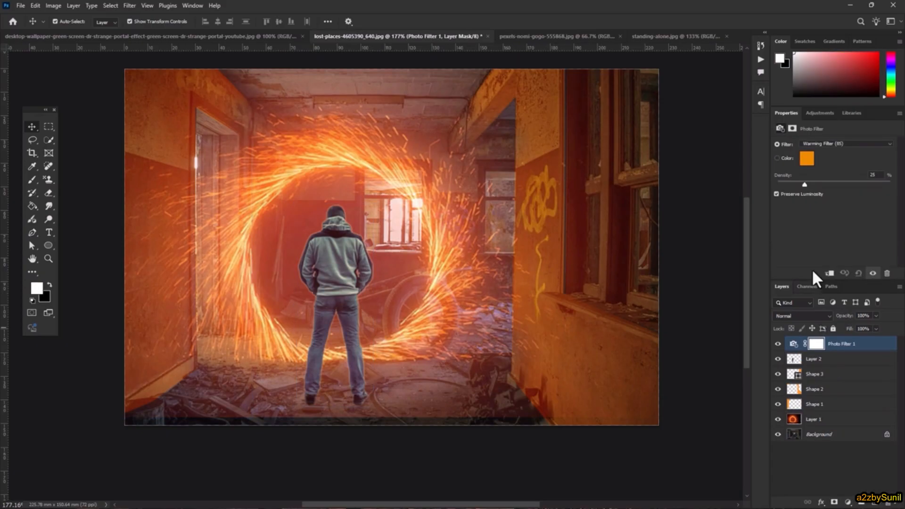
pyautogui.click(838, 148)
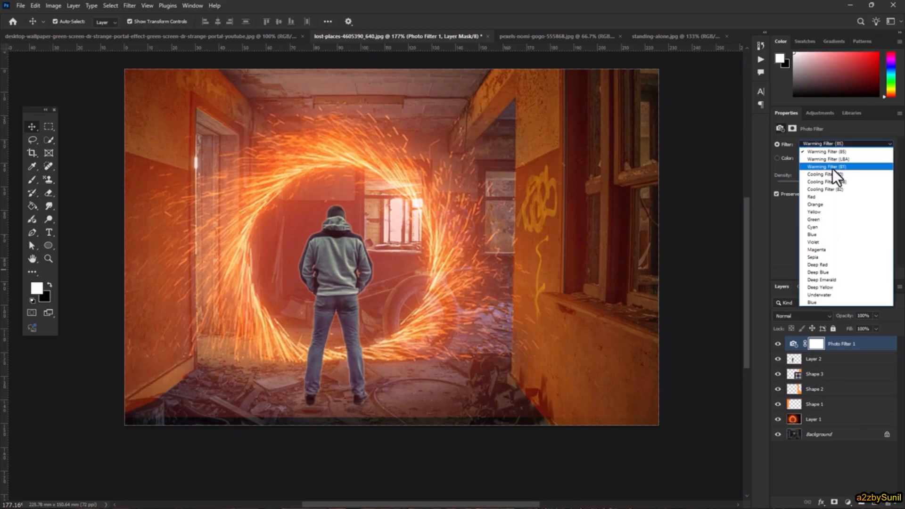
pyautogui.click(833, 159)
pyautogui.click(844, 184)
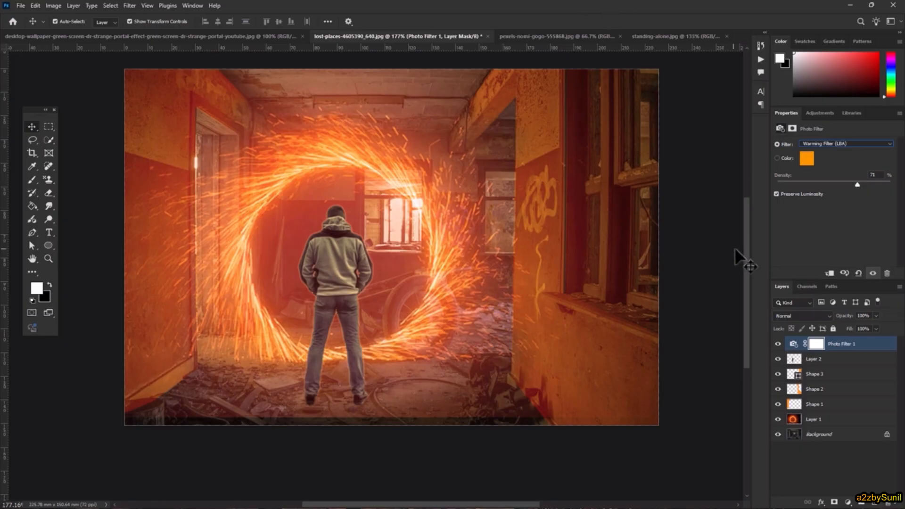
# Duplicate the man's layer and make the lower of the two copies the active layer.
pyautogui.keyDown('ctrl'); pyautogui.click(837, 361); pyautogui.keyUp('ctrl')
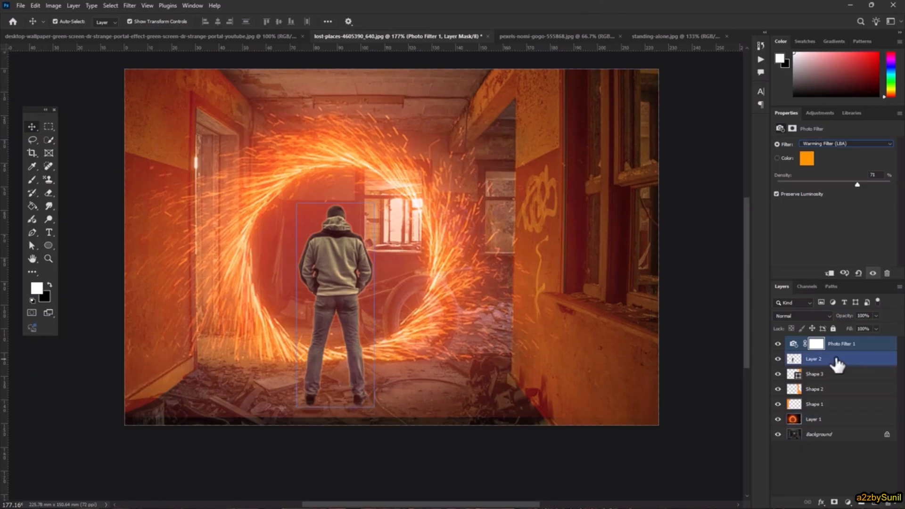
pyautogui.click(778, 359)
pyautogui.click(778, 359)
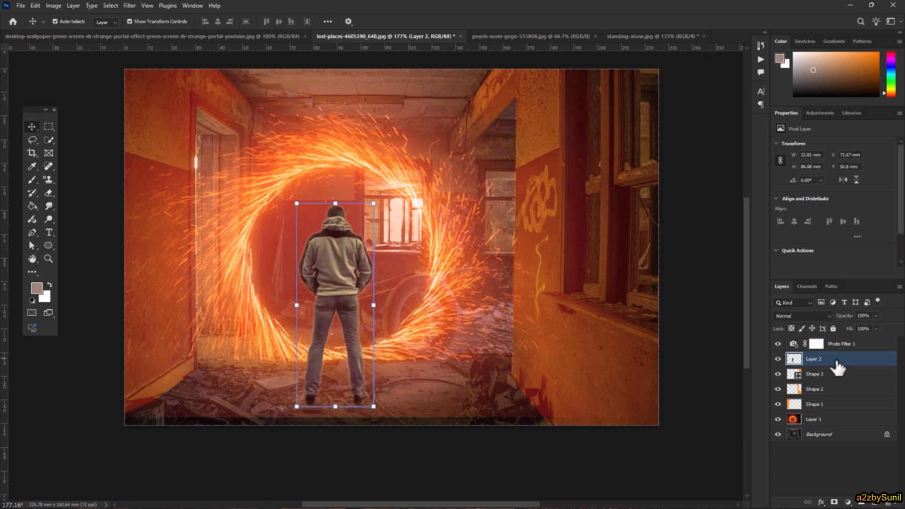
pyautogui.moveTo(836, 360); pyautogui.dragTo(875, 502)
pyautogui.click(852, 434)
pyautogui.click(836, 373)
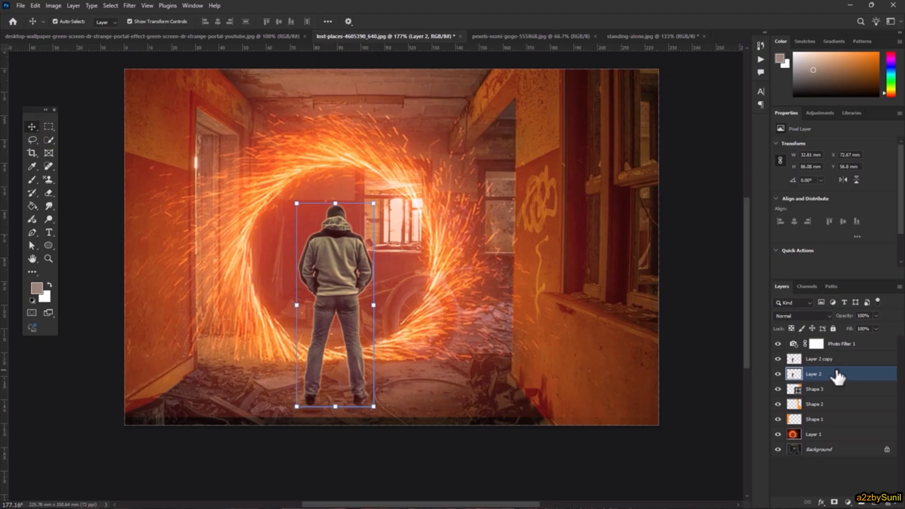
# Flip, flatten and skew the lower man copy into a floor shadow about 52 by 16 mm, starting at his feet.
pyautogui.click(35, 6)
pyautogui.moveTo(104, 240)
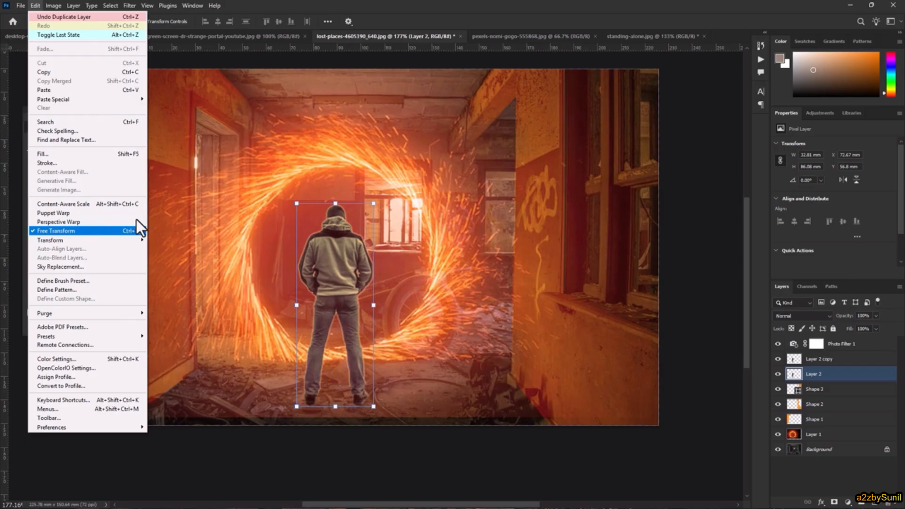
pyautogui.click(468, 2)
pyautogui.hotkey('ctrl', 't')
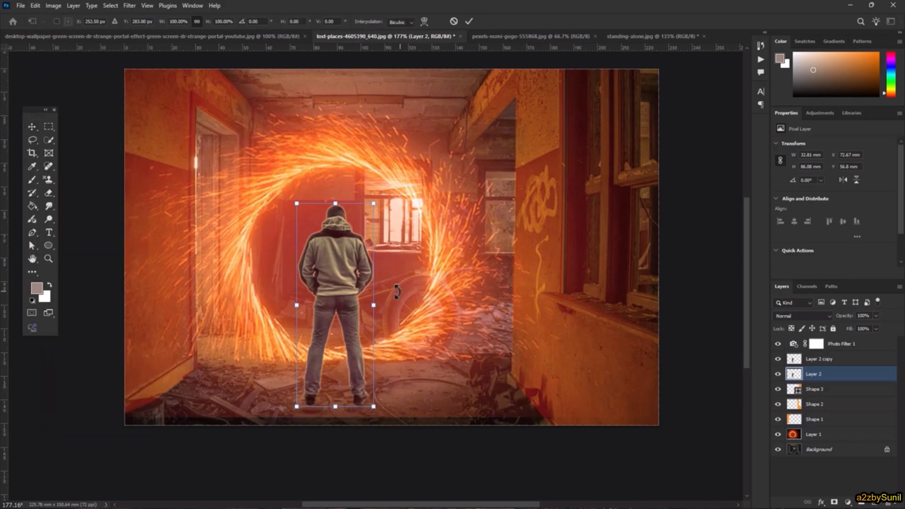
pyautogui.rightClick(324, 245)
pyautogui.click(359, 286)
pyautogui.moveTo(340, 205); pyautogui.dragTo(412, 443)
pyautogui.moveTo(368, 411); pyautogui.dragTo(364, 406)
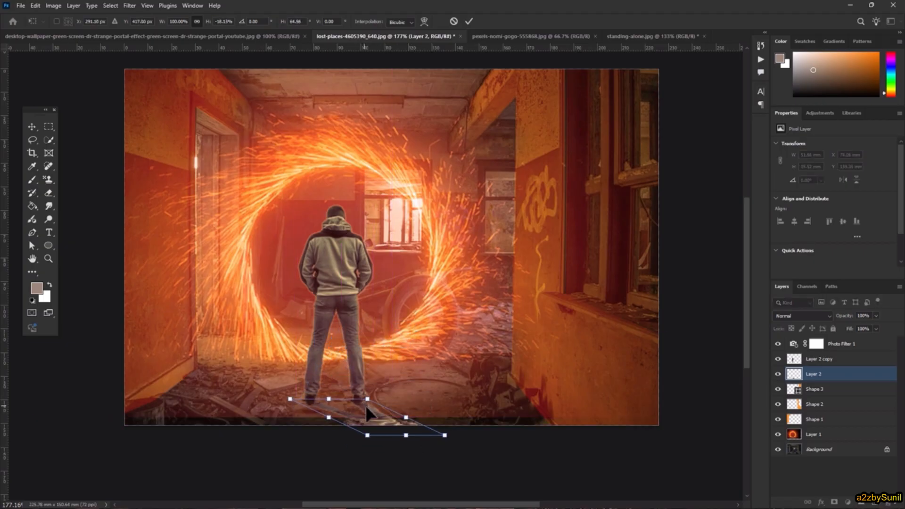
pyautogui.press('Up')
pyautogui.press('Up')
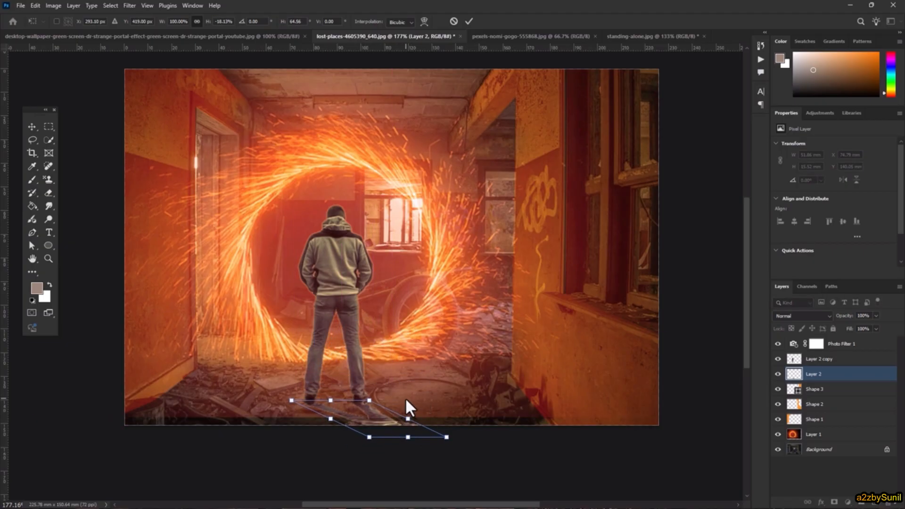
pyautogui.press('Return')
# Add a Color Overlay to the shadow layer with Normal blend mode and 100% opacity.
pyautogui.rightClick(851, 374)
pyautogui.click(844, 249)
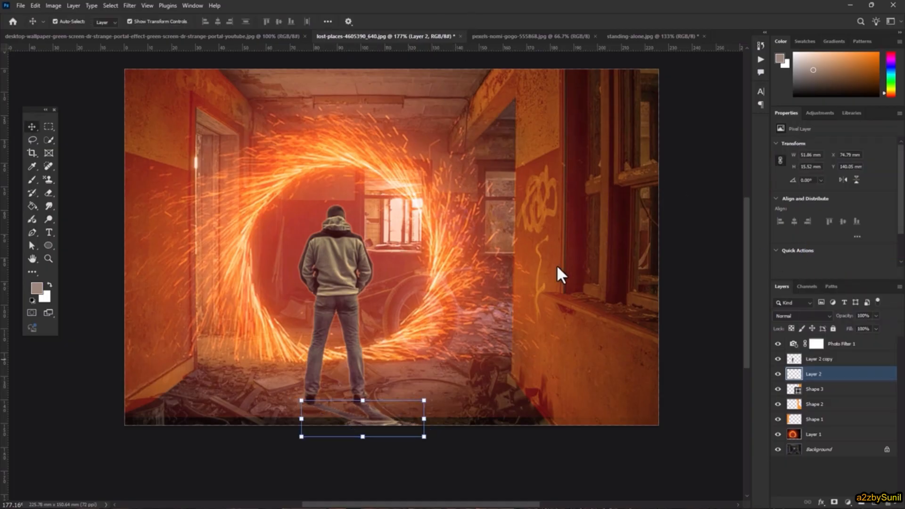
pyautogui.click(471, 302)
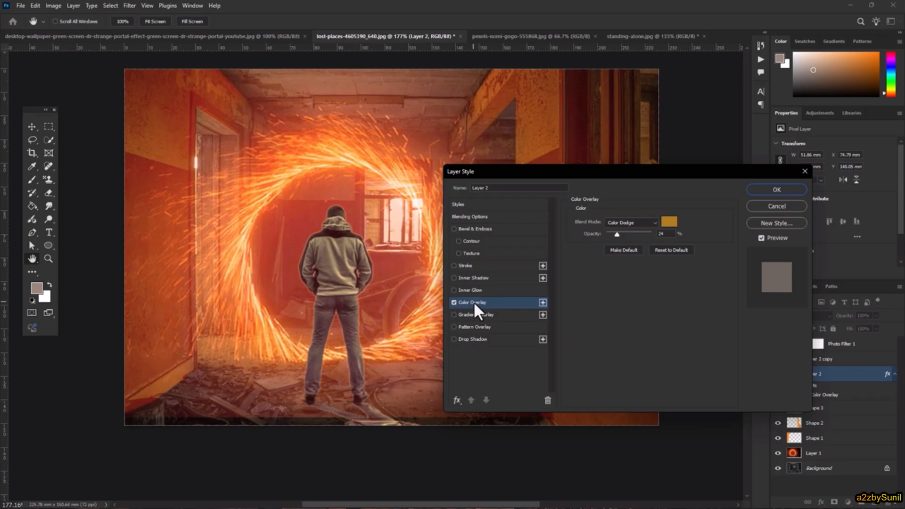
pyautogui.click(644, 224)
pyautogui.click(635, 233)
pyautogui.moveTo(617, 234); pyautogui.dragTo(683, 231)
# Set the shadow's overlay colour to a dark red sampled from the debris floor and apply the layer style.
pyautogui.click(672, 223)
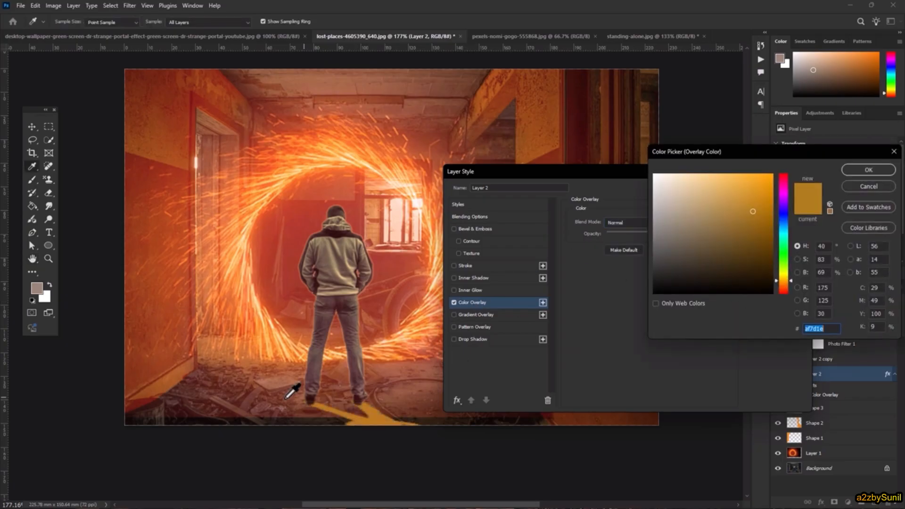
pyautogui.click(147, 404)
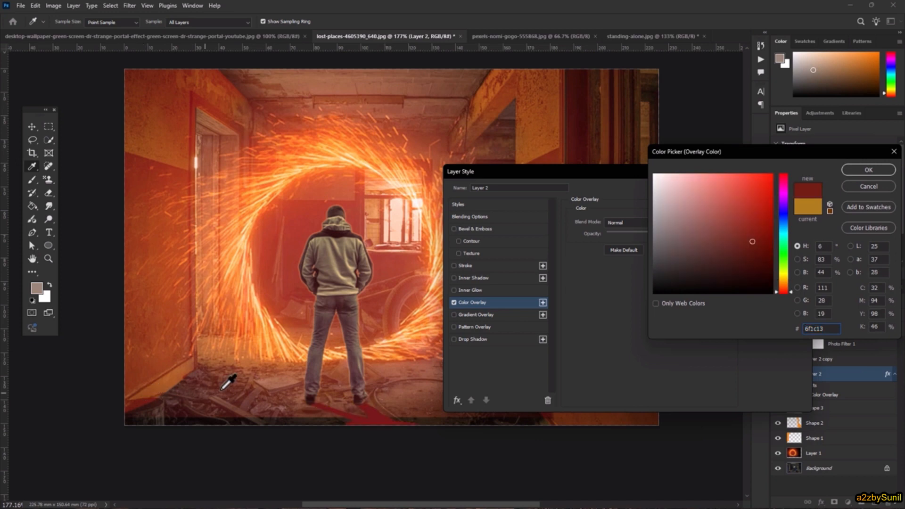
pyautogui.click(227, 385)
pyautogui.click(867, 170)
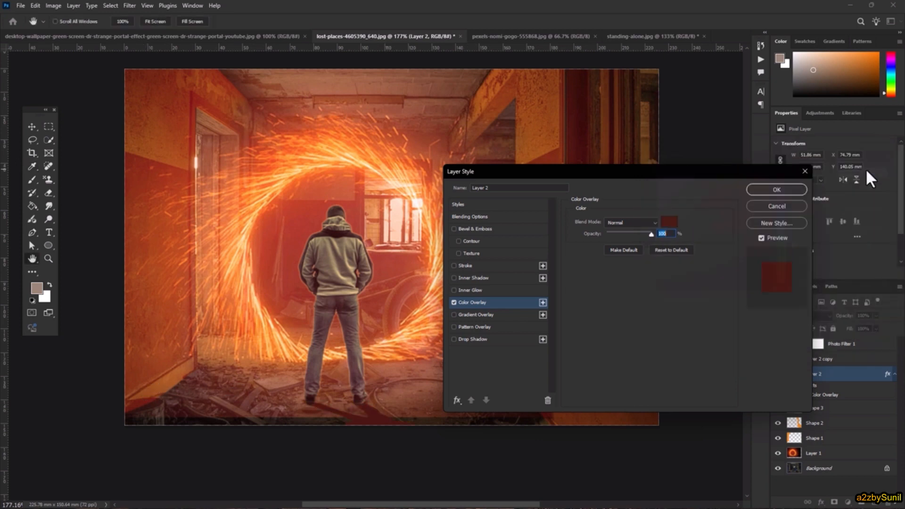
pyautogui.click(771, 191)
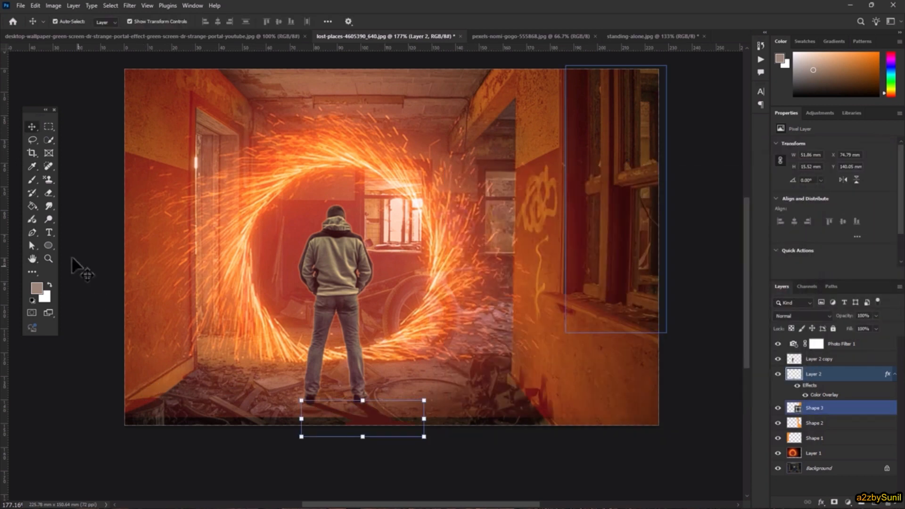
# Soften the man's floor shadow with the Smudge tool, using a large soft brush at 49% strength.
pyautogui.click(47, 217)
pyautogui.rightClick(46, 217)
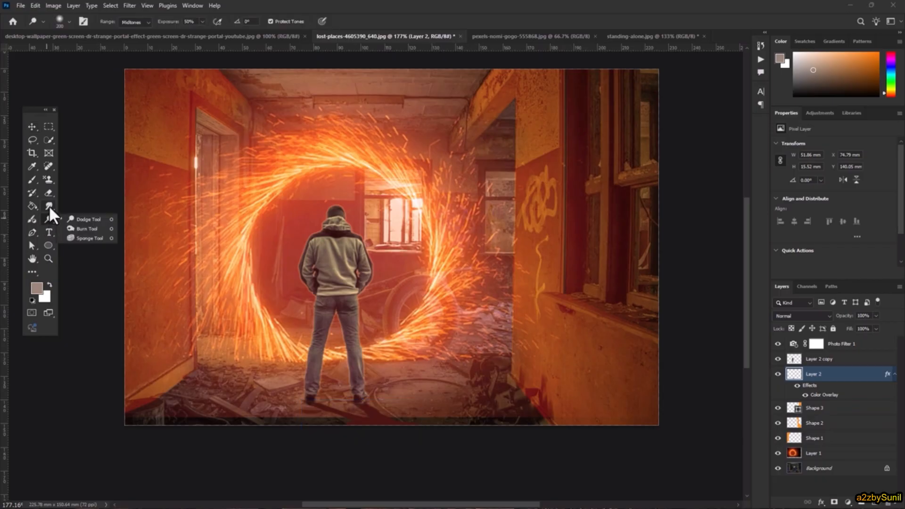
pyautogui.click(49, 208)
pyautogui.rightClick(374, 335)
pyautogui.click(472, 358)
pyautogui.click(336, 383)
pyautogui.moveTo(340, 402)
pyautogui.mouseDown()
pyautogui.moveTo(370, 438)
pyautogui.moveTo(451, 475)
pyautogui.moveTo(491, 473)
pyautogui.mouseUp()
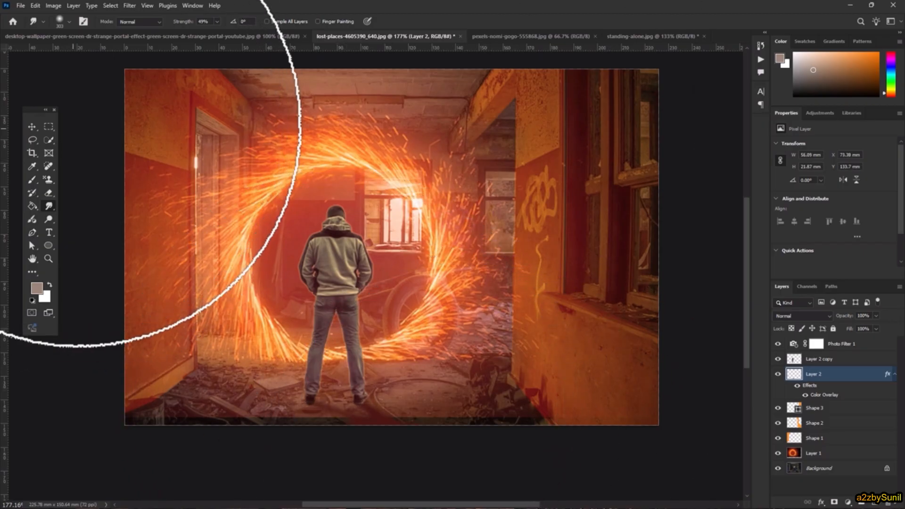
pyautogui.press('v')
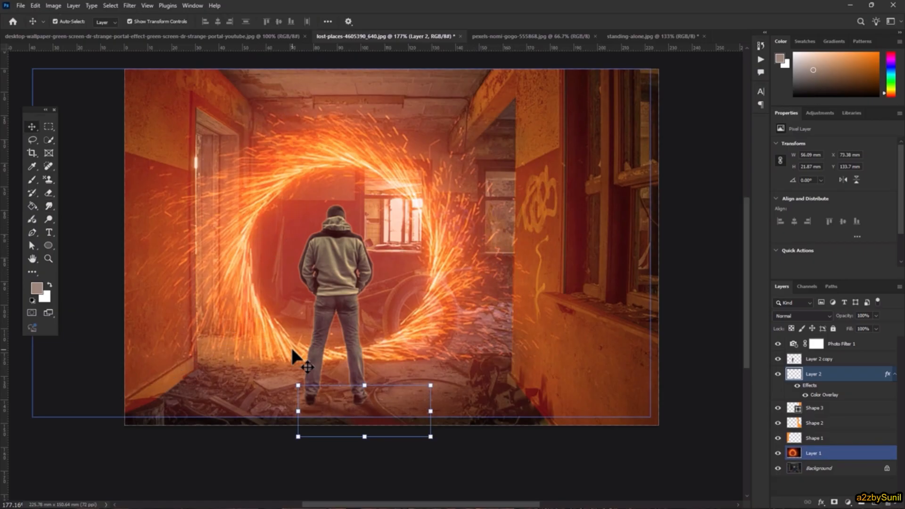
# Copy a rectangular area of hills and tracks from the railway photo and paste it behind the man in the room image.
pyautogui.click(550, 36)
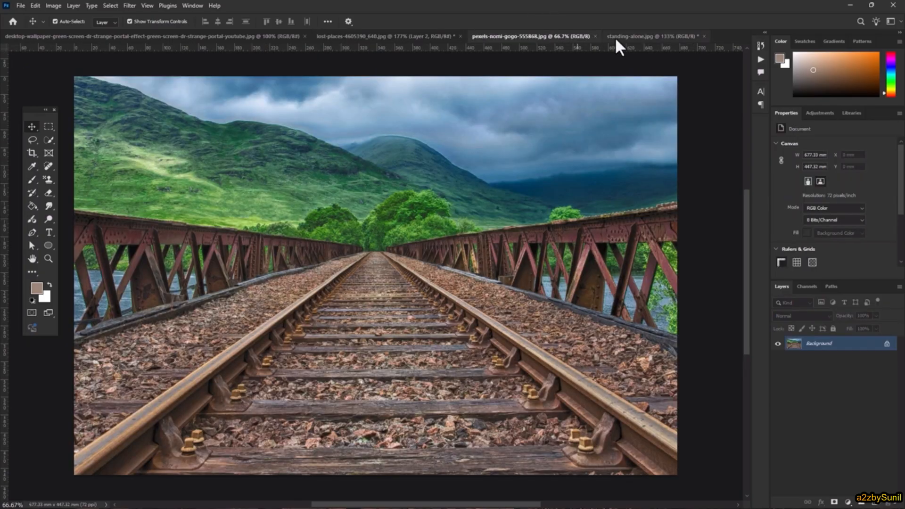
pyautogui.click(49, 127)
pyautogui.moveTo(254, 92); pyautogui.dragTo(496, 362)
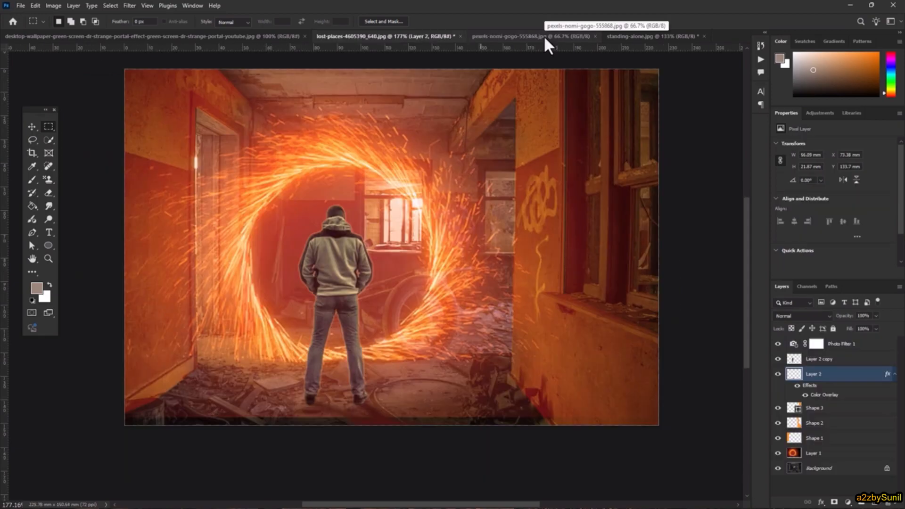
pyautogui.hotkey('ctrl', 'v')
pyautogui.press('v')
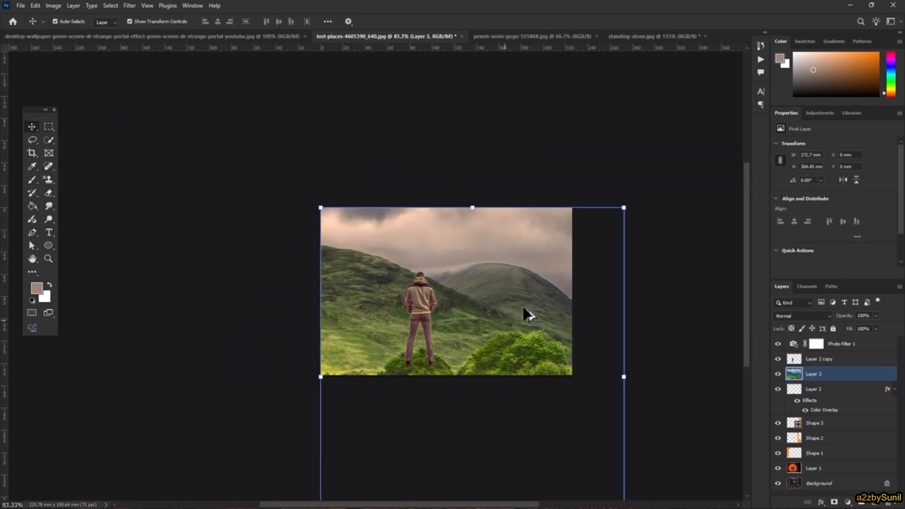
# Scale the pasted railway picture to about 89 by 100 mm over the portal and set its opacity to 30%.
pyautogui.moveTo(624, 208); pyautogui.dragTo(517, 327)
pyautogui.moveTo(469, 358); pyautogui.dragTo(418, 283)
pyautogui.scroll(4, 422, 267)
pyautogui.moveTo(510, 211); pyautogui.dragTo(536, 221)
pyautogui.moveTo(497, 276); pyautogui.dragTo(499, 282)
pyautogui.click(469, 21)
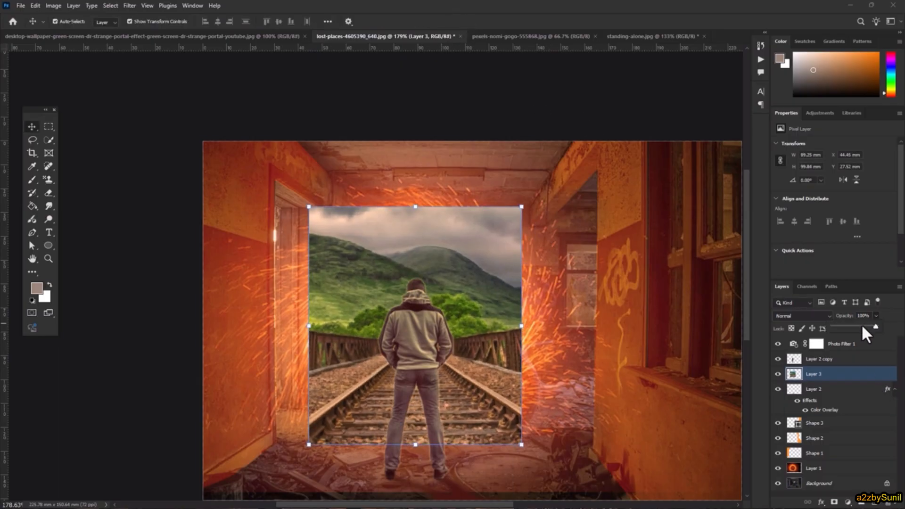
pyautogui.moveTo(851, 324); pyautogui.dragTo(845, 323)
pyautogui.moveTo(470, 401); pyautogui.dragTo(477, 401)
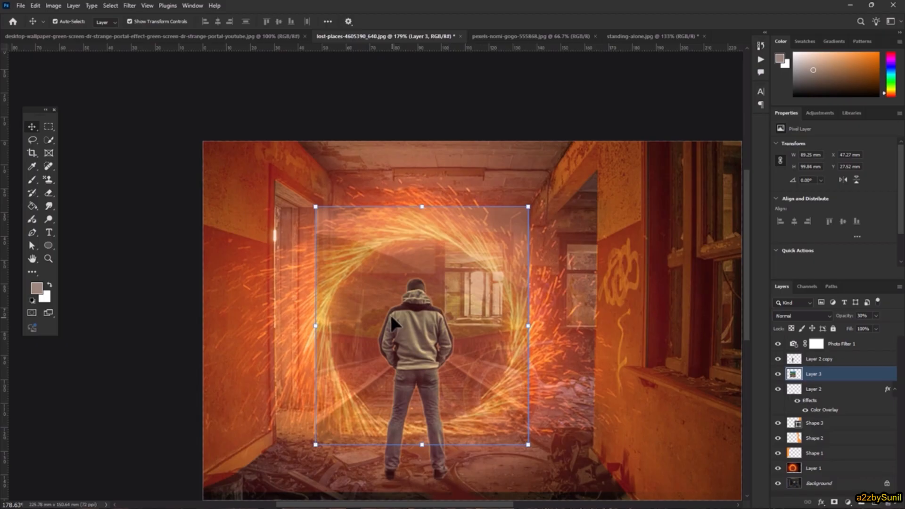
# Select a circle about 77 mm across inside the portal ring and feather the selection by 2 pixels.
pyautogui.rightClick(49, 127)
pyautogui.click(117, 138)
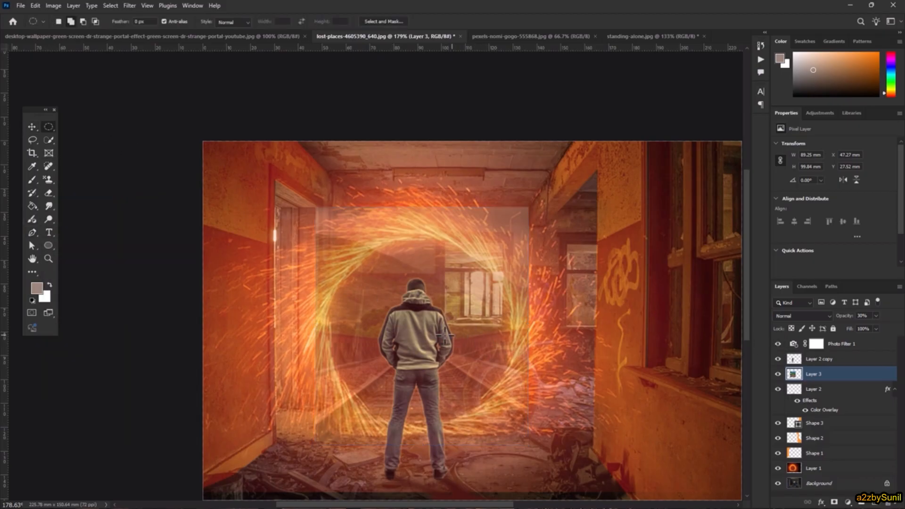
pyautogui.moveTo(424, 329); pyautogui.dragTo(525, 417)
pyautogui.rightClick(473, 326)
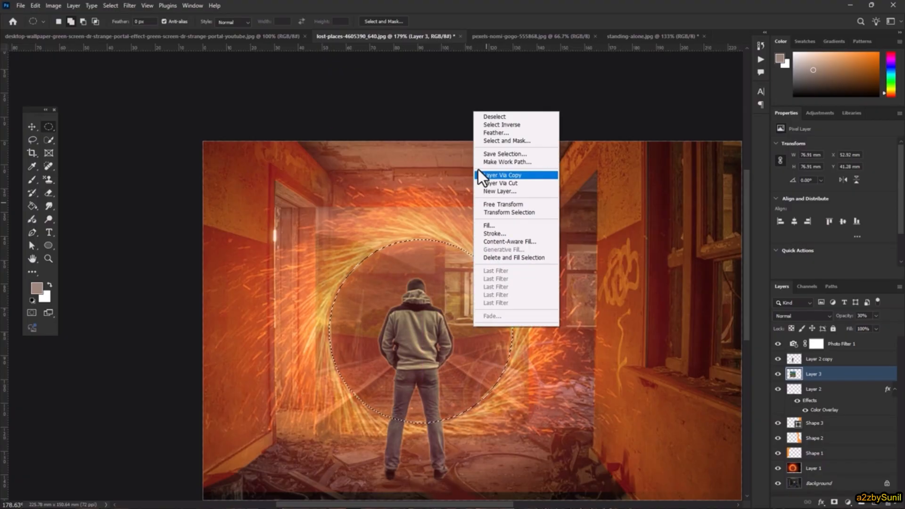
pyautogui.click(487, 136)
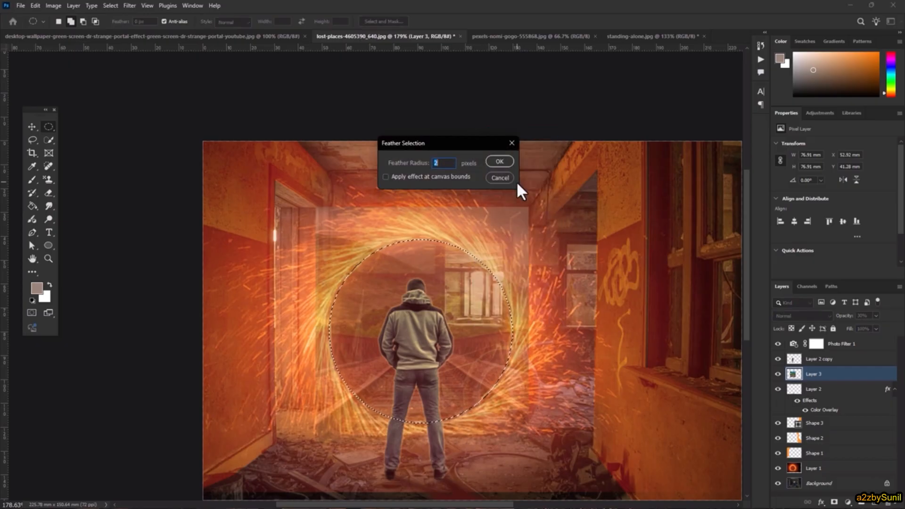
pyautogui.click(498, 162)
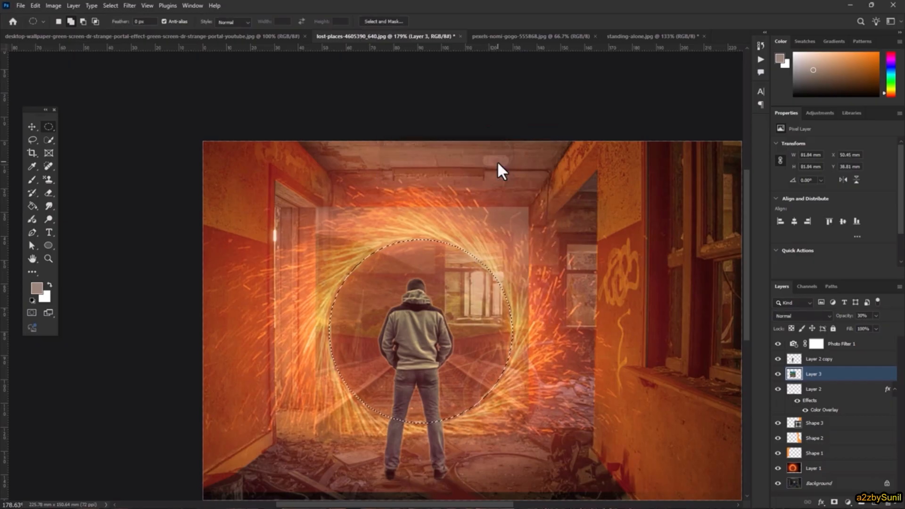
# Delete the part of the railway picture outside the portal circle and set the layer's opacity to 100%.
pyautogui.hotkey('ctrl', 'shift', 'i')
pyautogui.press('Delete')
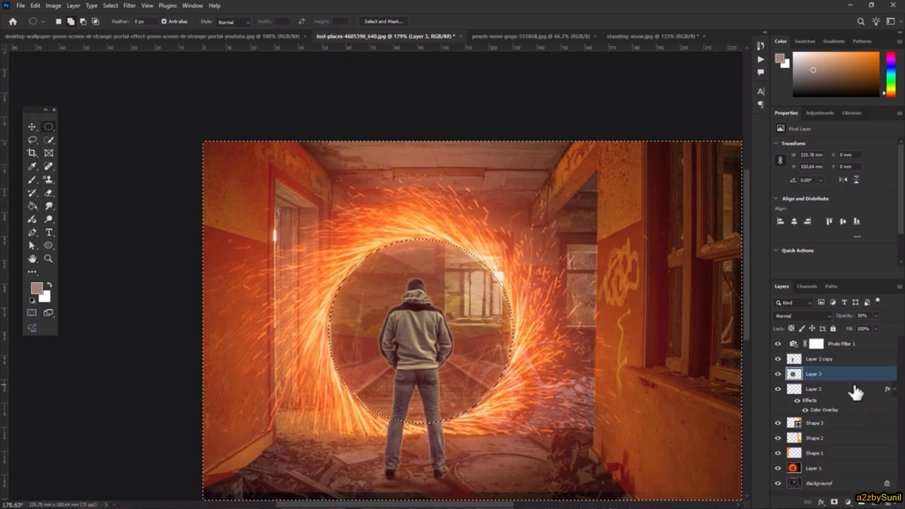
pyautogui.hotkey('ctrl', 'd')
pyautogui.click(876, 315)
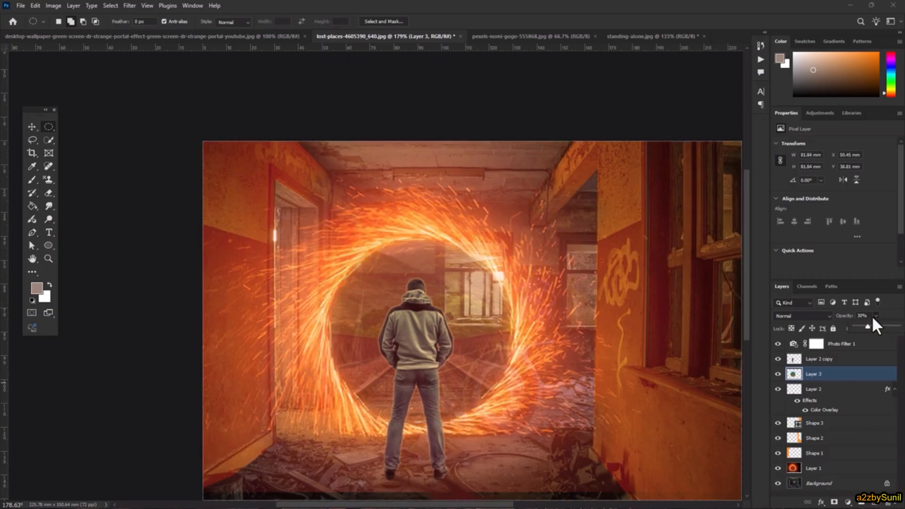
pyautogui.click(898, 326)
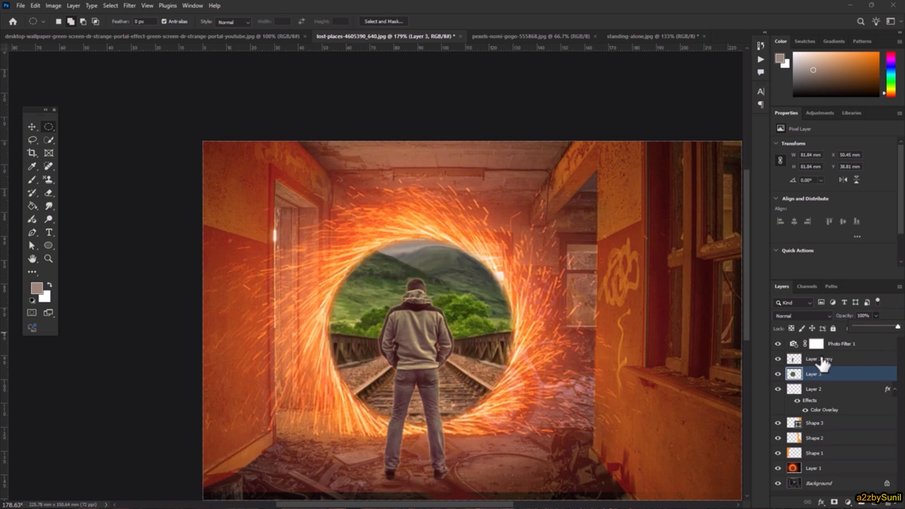
# Add a Multiply inner shadow to the railway portal layer with 100% opacity and 0 px distance.
pyautogui.rightClick(870, 377)
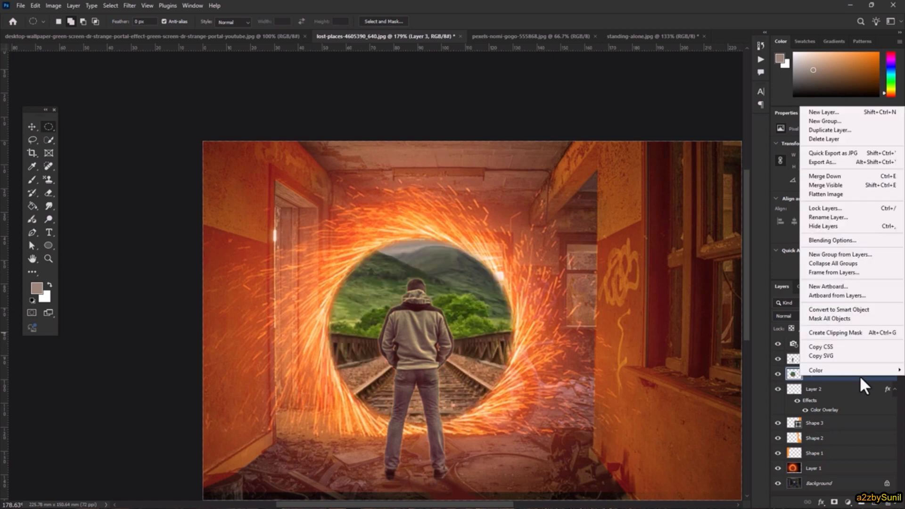
pyautogui.click(717, 348)
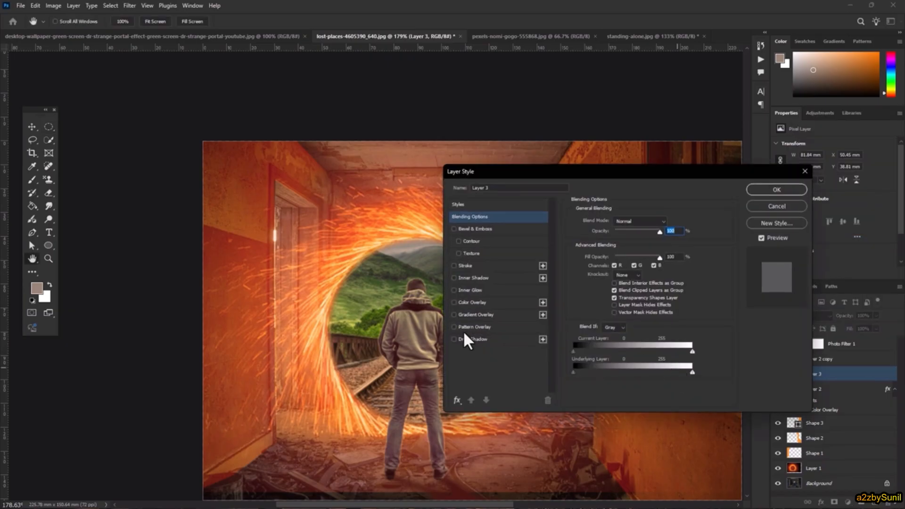
pyautogui.click(482, 278)
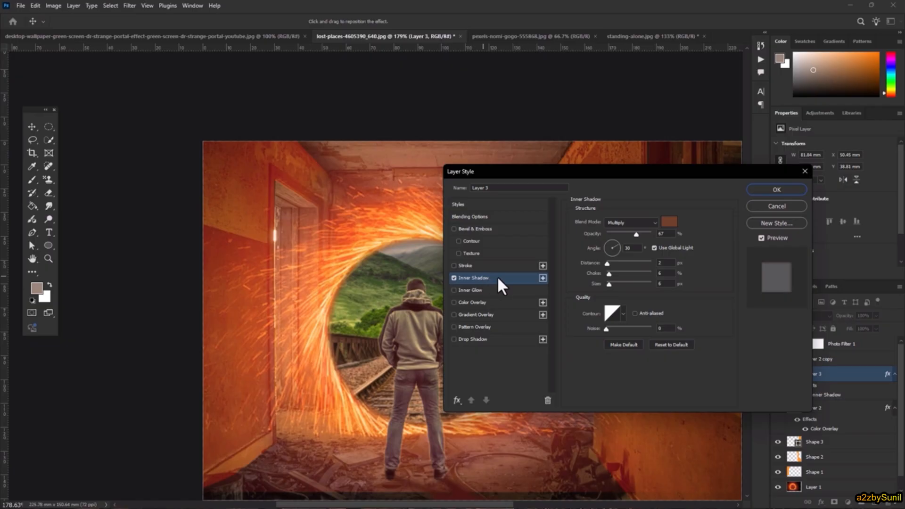
pyautogui.click(657, 237)
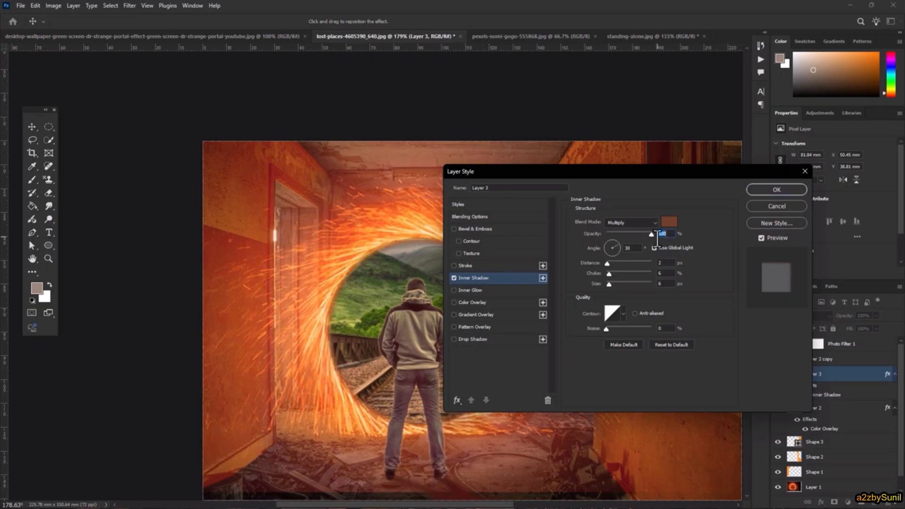
pyautogui.moveTo(611, 281); pyautogui.dragTo(598, 265)
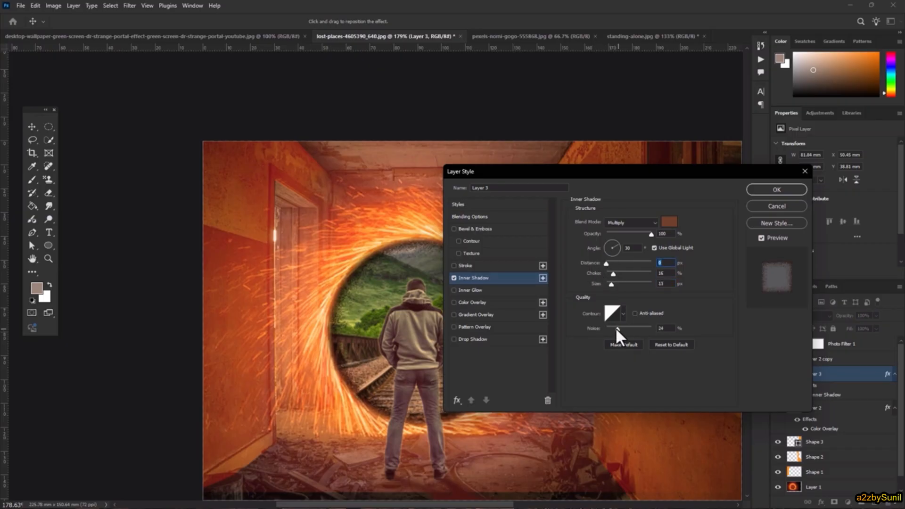
# Set the inner shadow to dark brown with 5% choke, 24 px size and 0% noise, and apply the layer style.
pyautogui.moveTo(609, 328); pyautogui.dragTo(615, 329)
pyautogui.click(666, 222)
pyautogui.moveTo(728, 246); pyautogui.dragTo(751, 274)
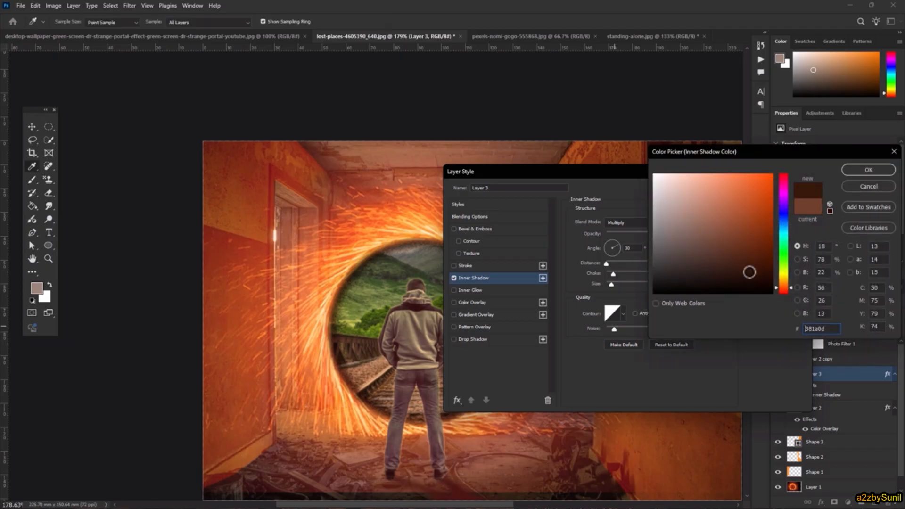
pyautogui.click(861, 170)
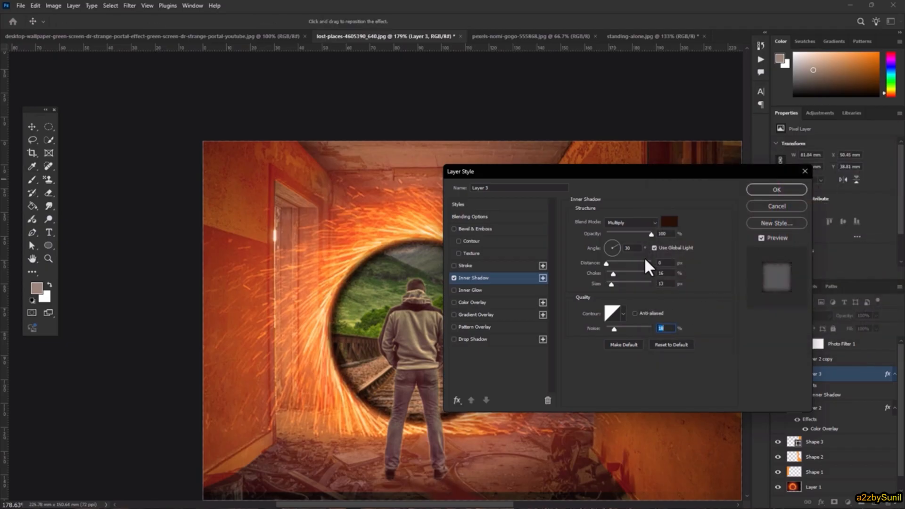
pyautogui.press('Escape')
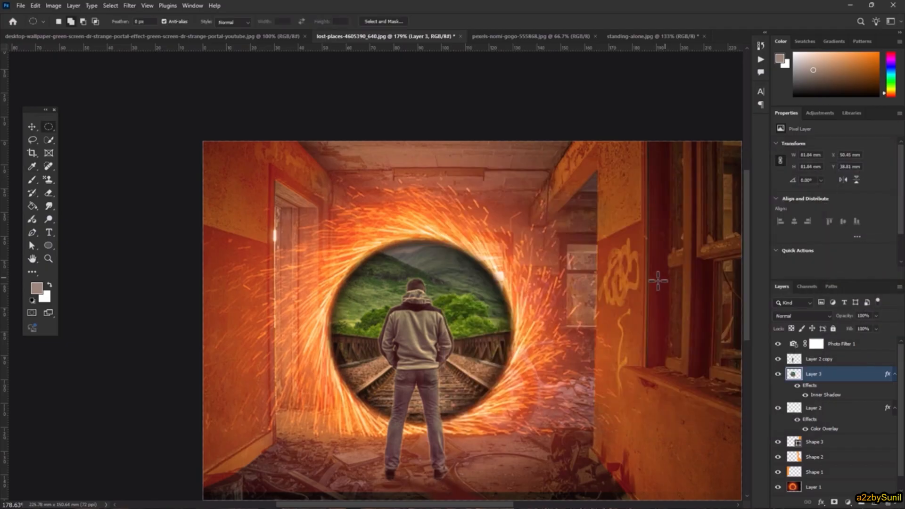
# Crop the composite to a portrait frame about 112 mm wide at full height, centred on the portal and the man.
pyautogui.click(34, 126)
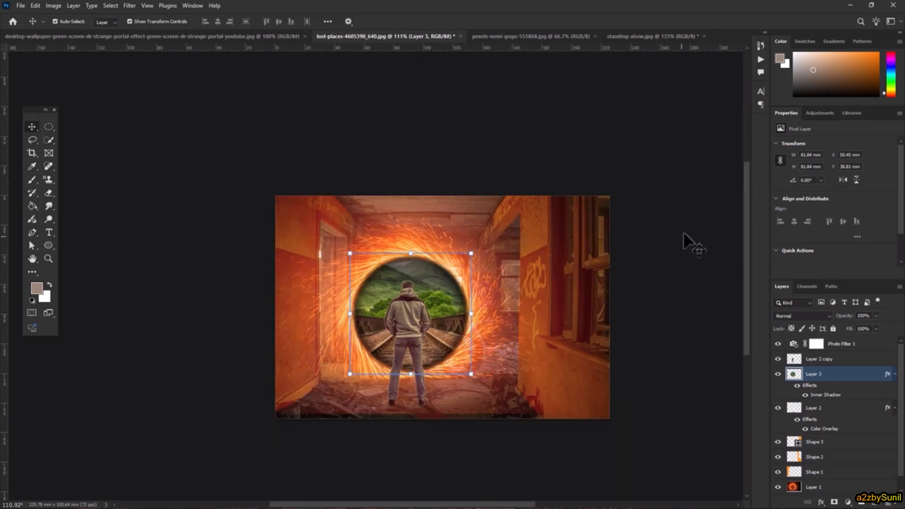
pyautogui.click(698, 226)
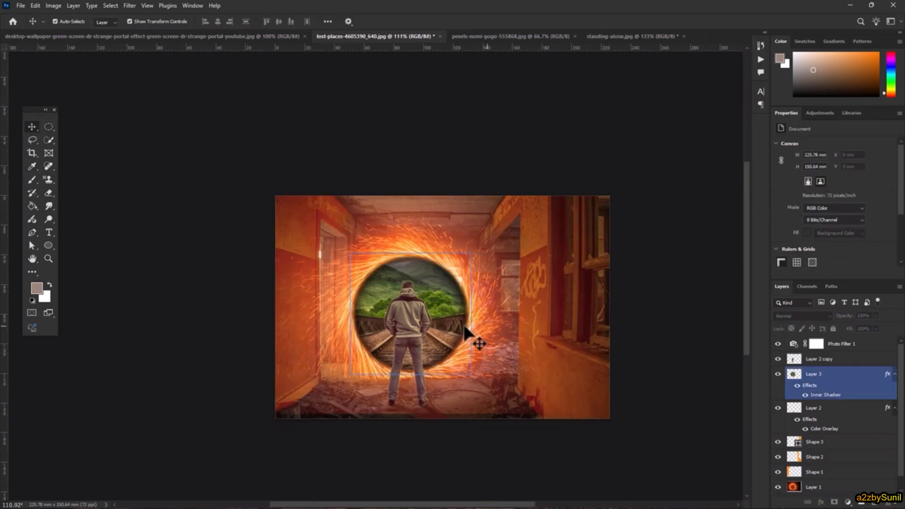
pyautogui.scroll(2, 418, 327)
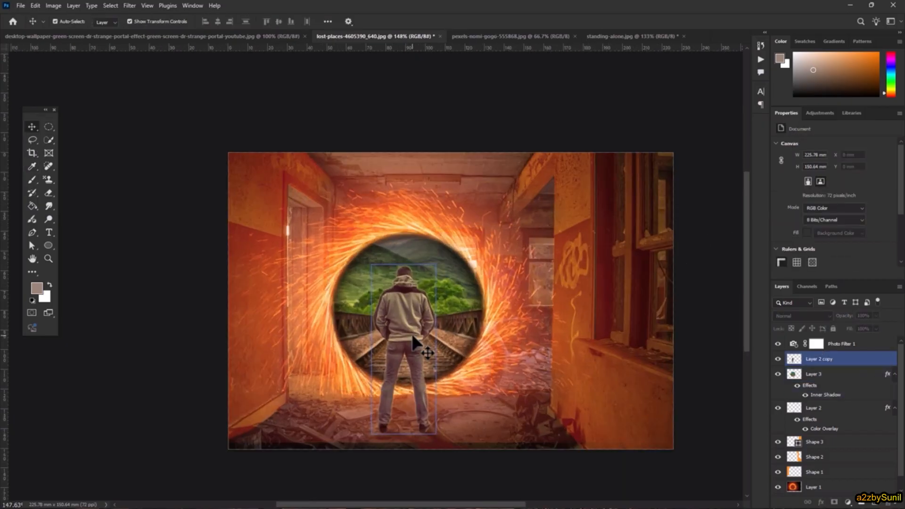
pyautogui.click(32, 153)
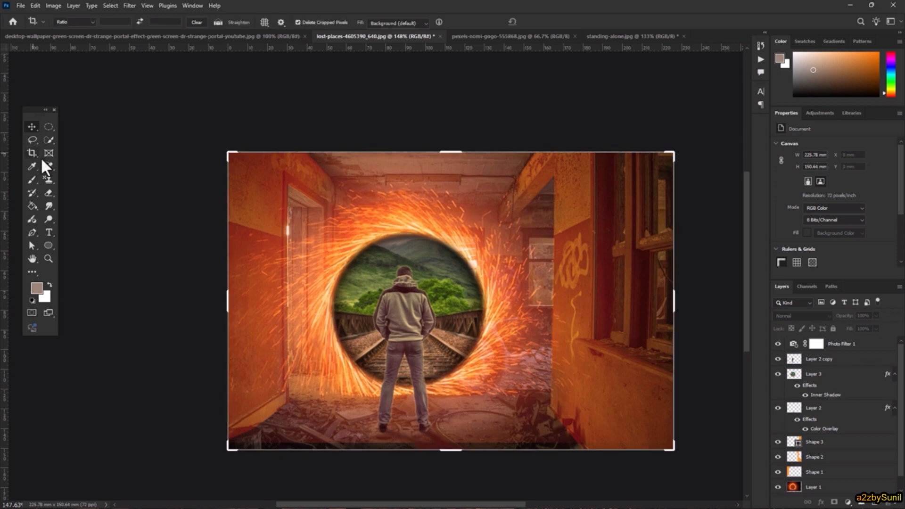
pyautogui.moveTo(674, 299); pyautogui.dragTo(561, 306)
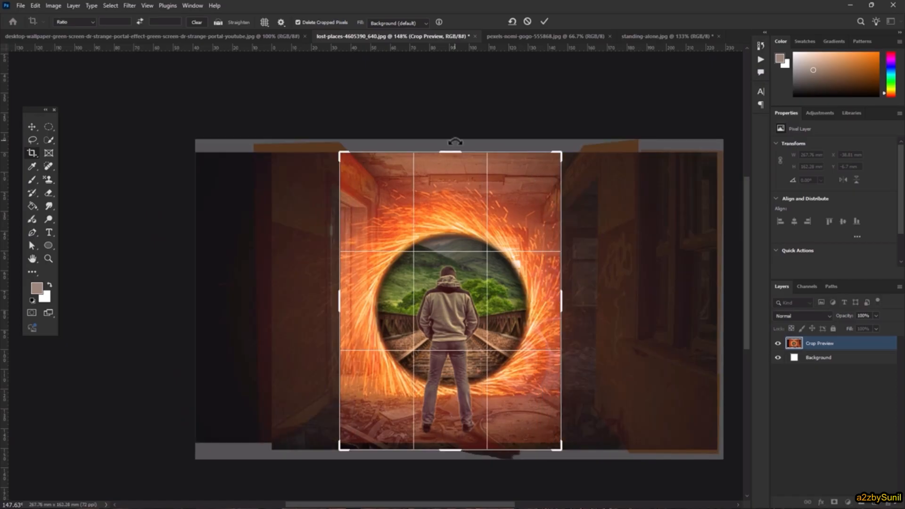
pyautogui.click(545, 21)
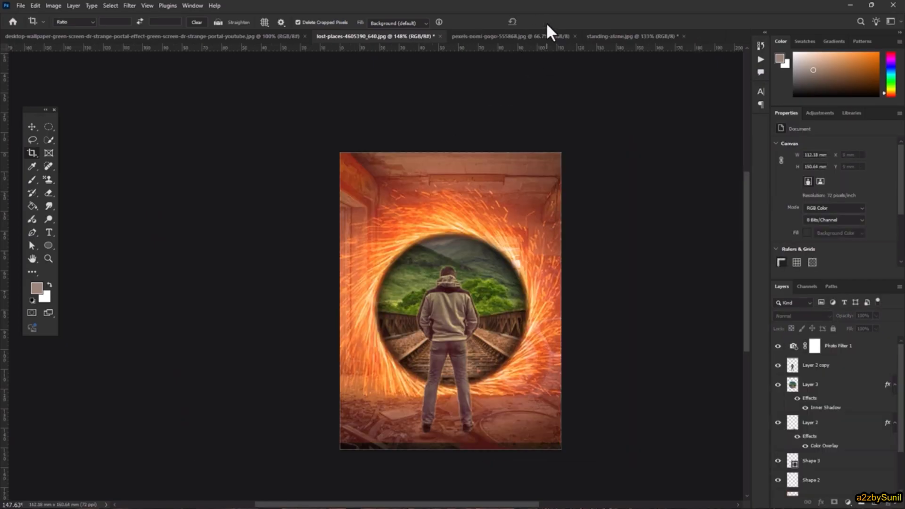
pyautogui.scroll(1, 855, 409)
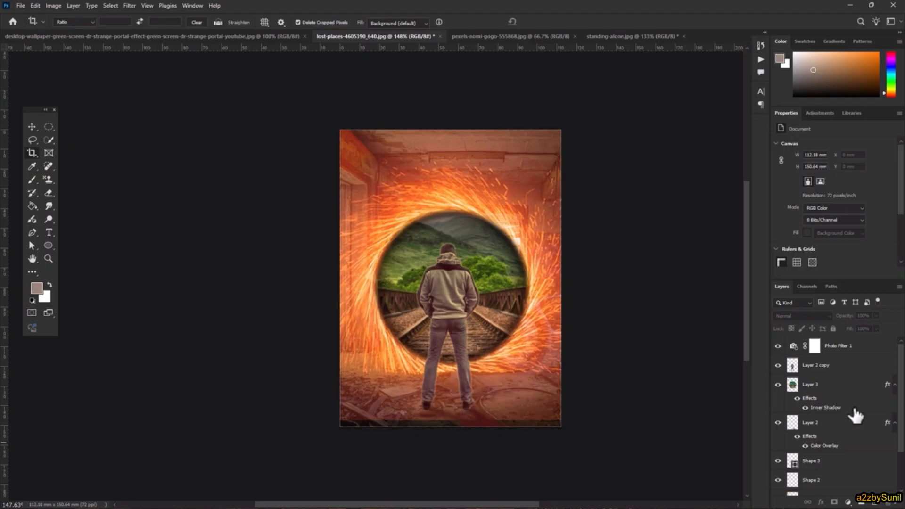
# Add a Color Lookup adjustment layer above the photo filter using the Candlelight.CUBE 3DLUT.
pyautogui.click(849, 503)
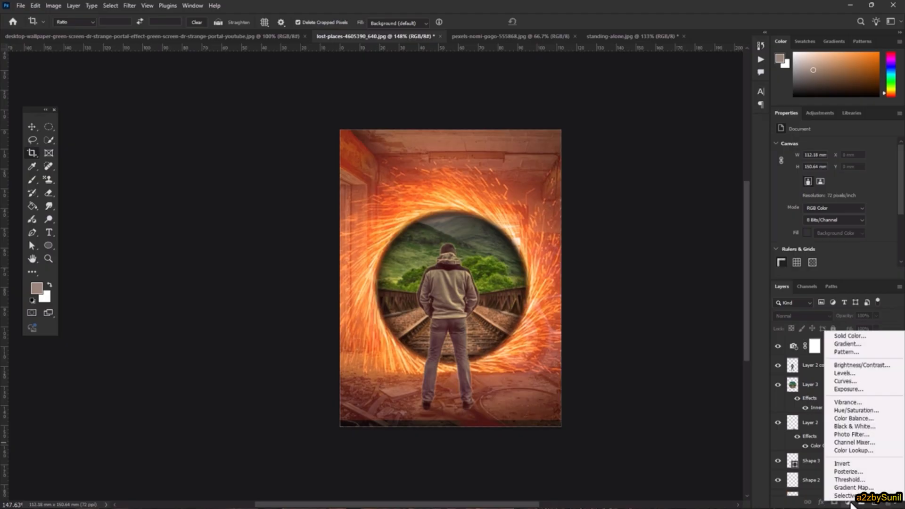
pyautogui.click(861, 453)
pyautogui.click(830, 146)
pyautogui.click(839, 174)
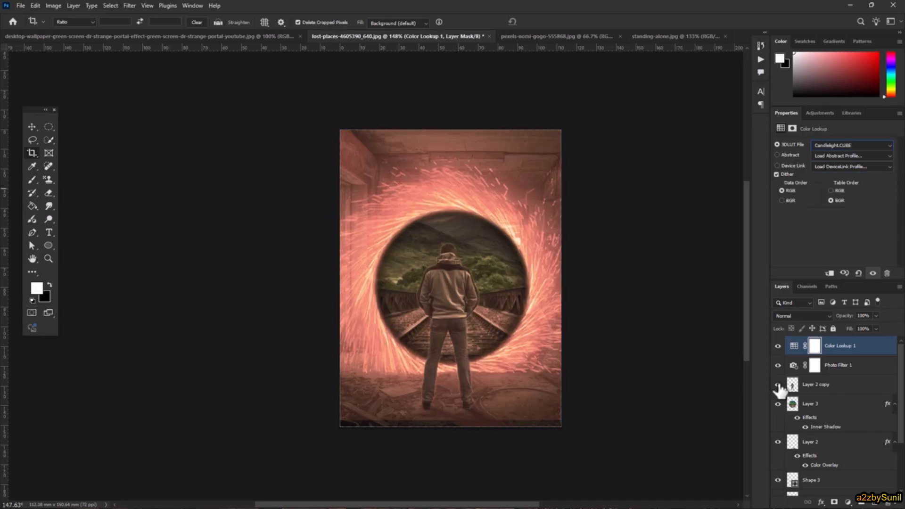
# Try EdgyAmber.3DL and Color Burn on the Color Lookup layer, and settle on the Fuji F125 Kodak 2395 LUT with Normal blending.
pyautogui.press('Down')
pyautogui.press('Down')
pyautogui.press('Down')
pyautogui.press('Down')
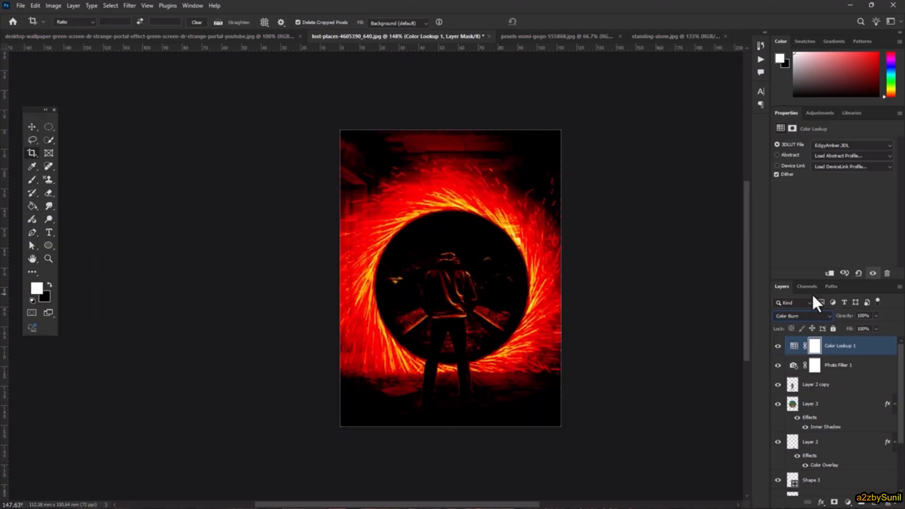
pyautogui.press('Down')
pyautogui.press('Down')
pyautogui.press('Down')
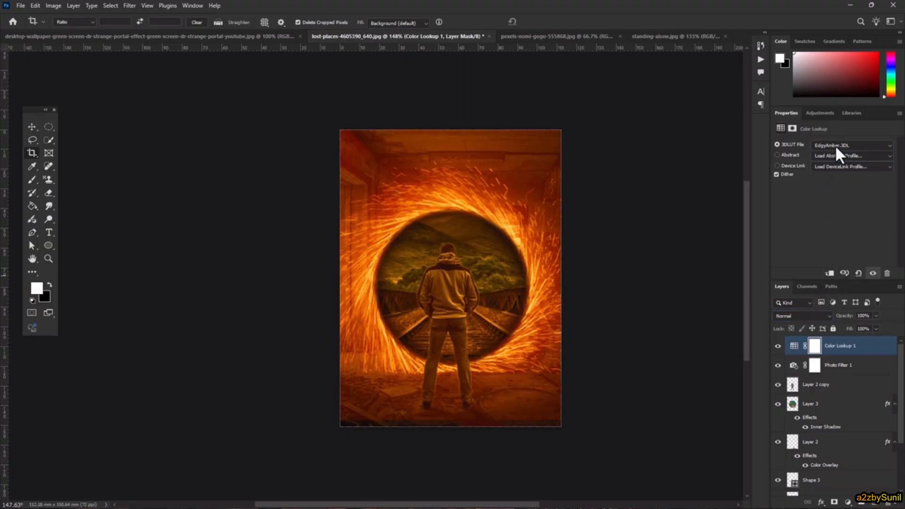
pyautogui.click(836, 145)
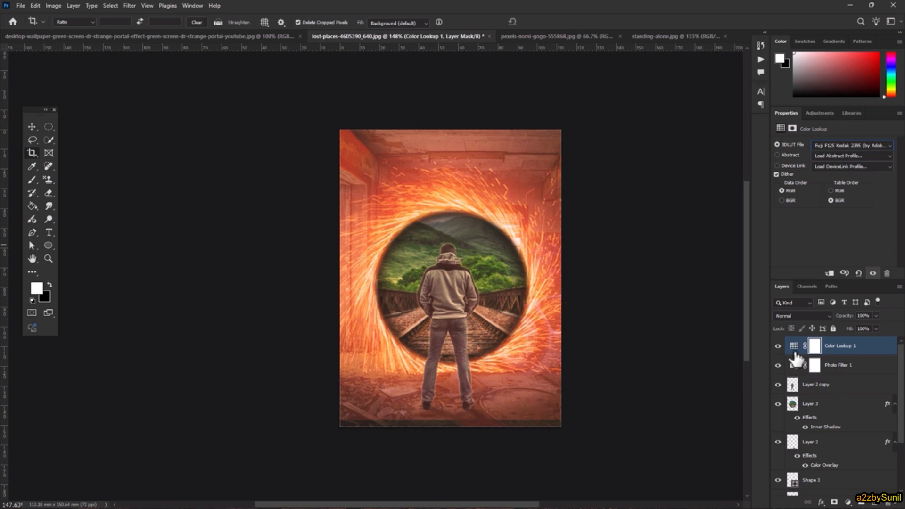
# Recolour the railway layer's inner shadow to light peach #ffd4a5 sampled from the portal's sparks.
pyautogui.doubleClick(828, 427)
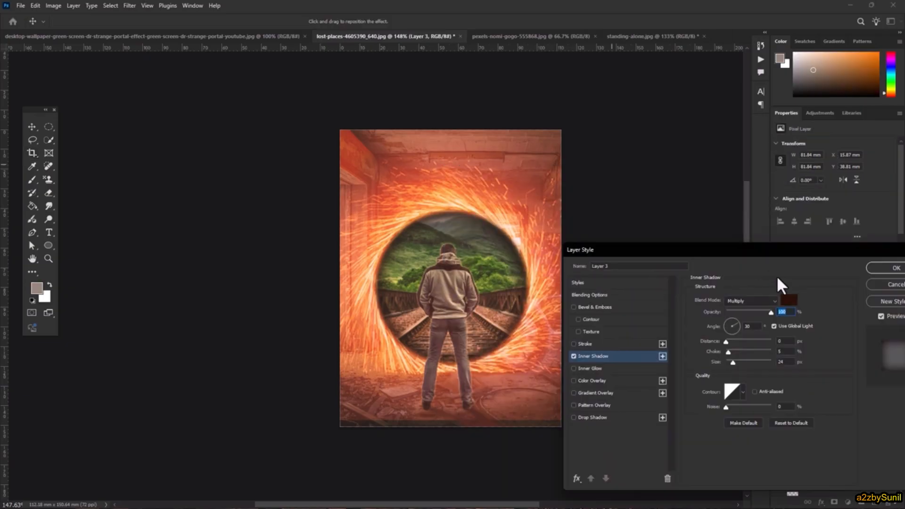
pyautogui.click(790, 298)
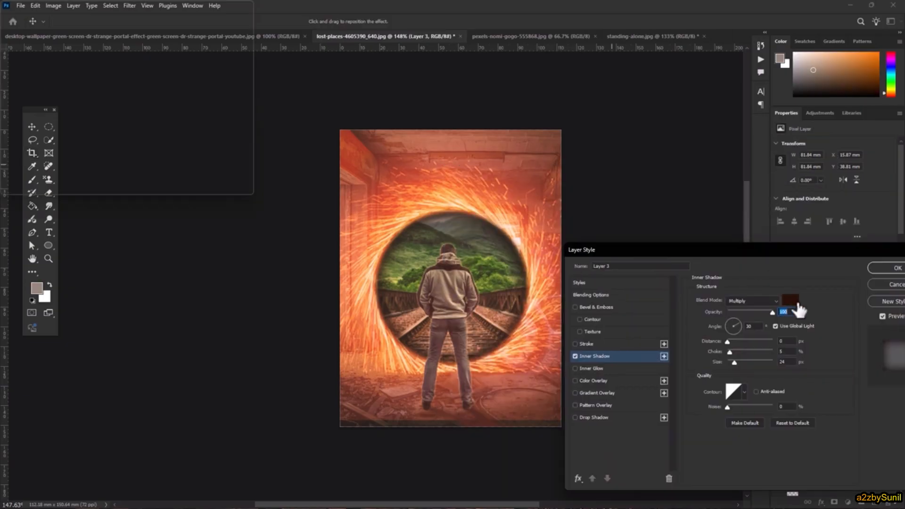
pyautogui.click(518, 218)
pyautogui.click(516, 208)
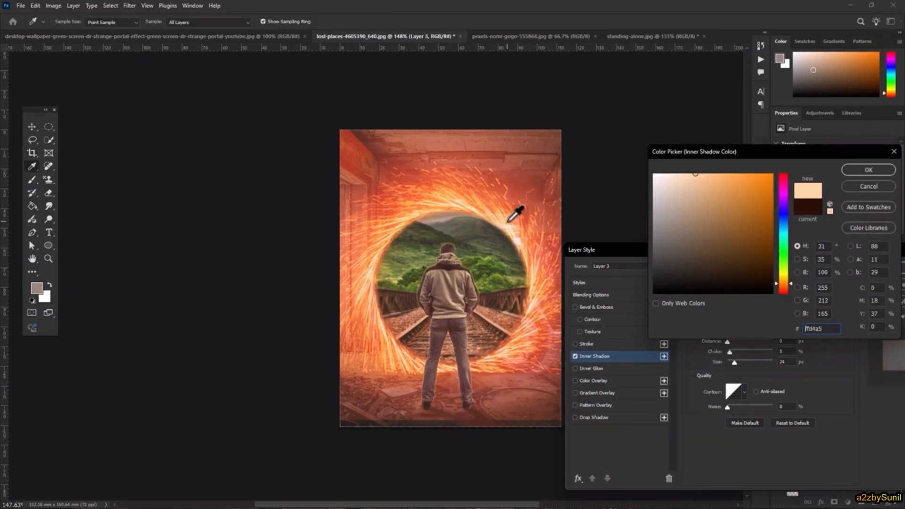
pyautogui.click(869, 169)
# Try the Normal blend mode on the inner shadow, return it to Multiply and apply the layer style.
pyautogui.click(761, 300)
pyautogui.click(754, 250)
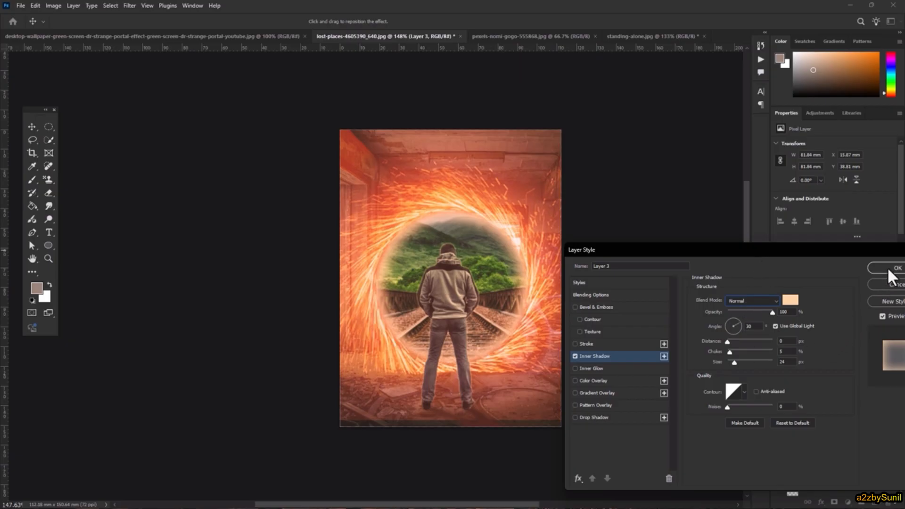
pyautogui.click(752, 301)
pyautogui.click(758, 281)
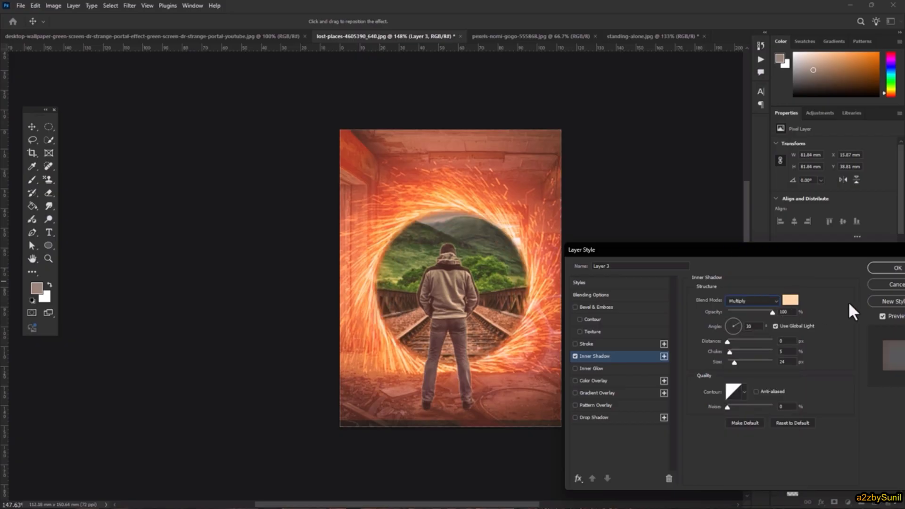
pyautogui.press('Return')
# Move the railway picture, Layer 3, directly below the fire portal, Layer 1, in the layer stack.
pyautogui.press('c')
pyautogui.scroll(-3, 850, 415)
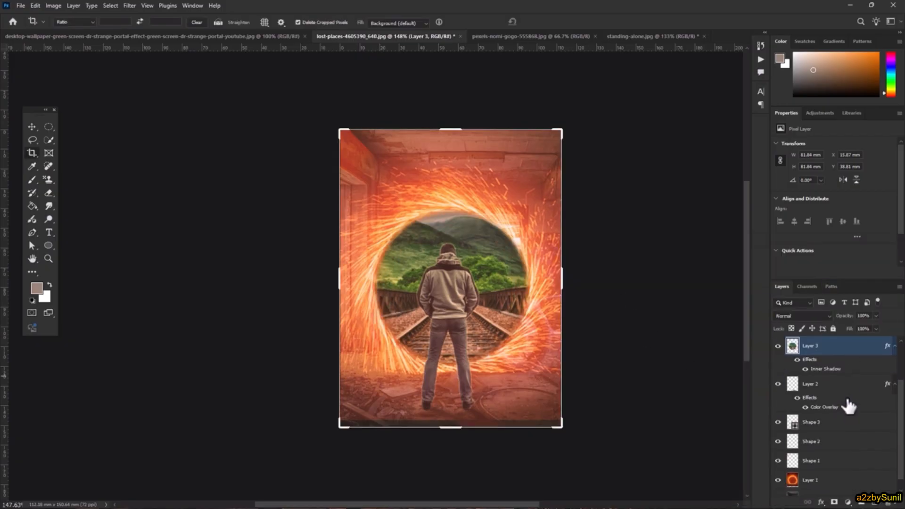
pyautogui.moveTo(827, 349); pyautogui.dragTo(836, 486)
# Erase the centre of the fire portal layer over the railway view with a large soft Eraser, and reduce the eraser size to 150 px.
pyautogui.click(824, 437)
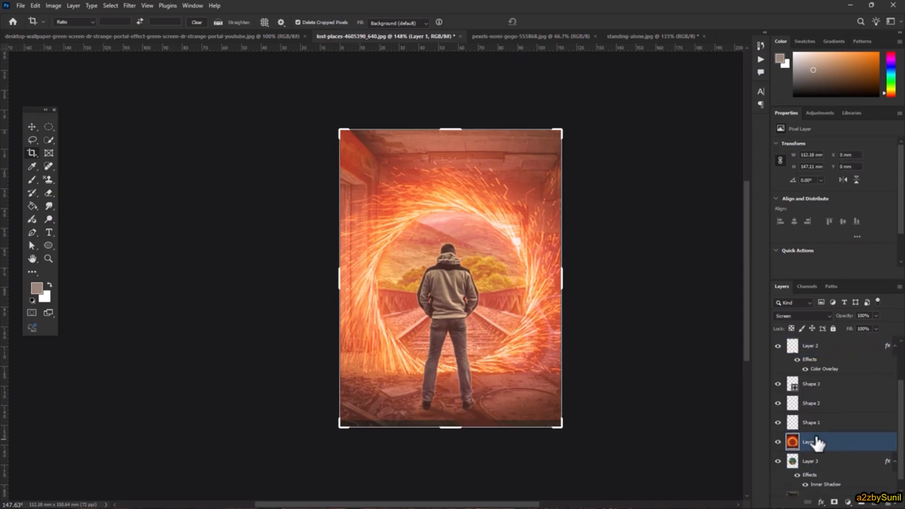
pyautogui.click(49, 192)
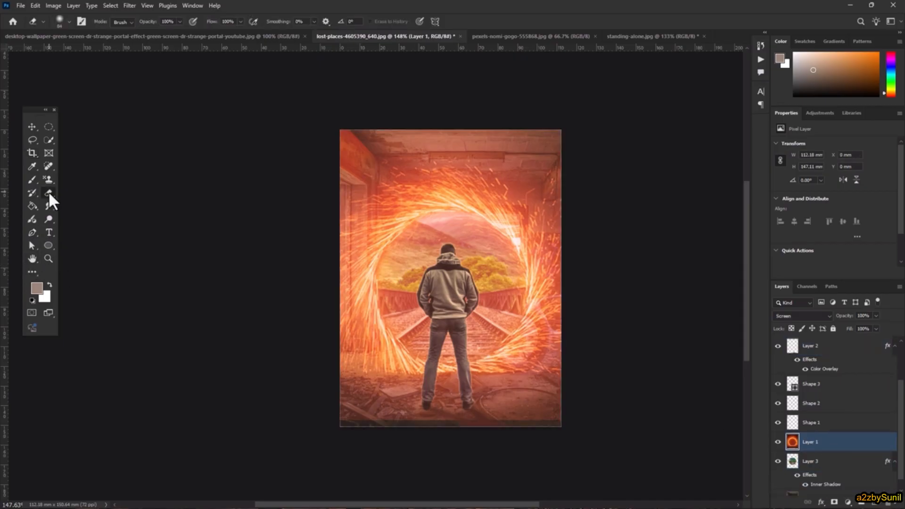
pyautogui.click(74, 193)
pyautogui.rightClick(455, 278)
pyautogui.click(539, 298)
pyautogui.click(483, 256)
pyautogui.press(']')
pyautogui.press(']')
pyautogui.click(452, 294)
pyautogui.hotkey('ctrl', '-')
pyautogui.press('[')
pyautogui.press('[')
pyautogui.press('[')
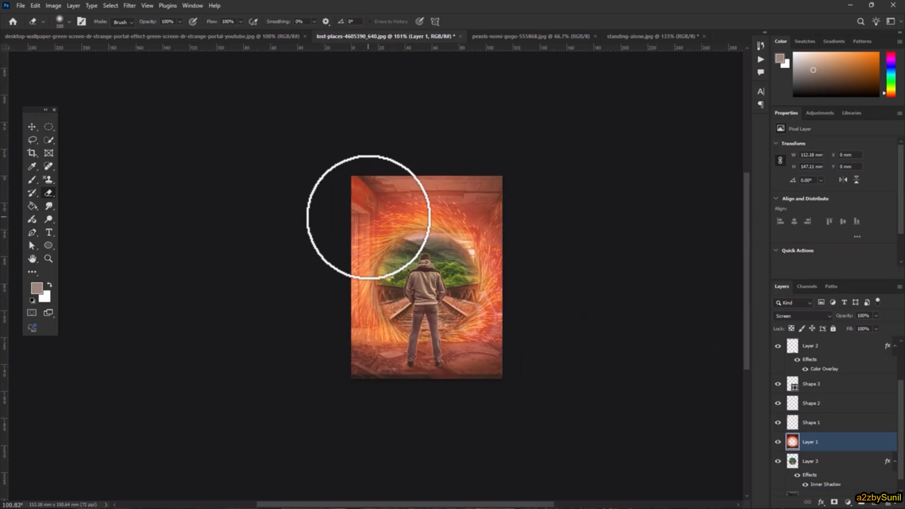
pyautogui.scroll(2, 474, 243)
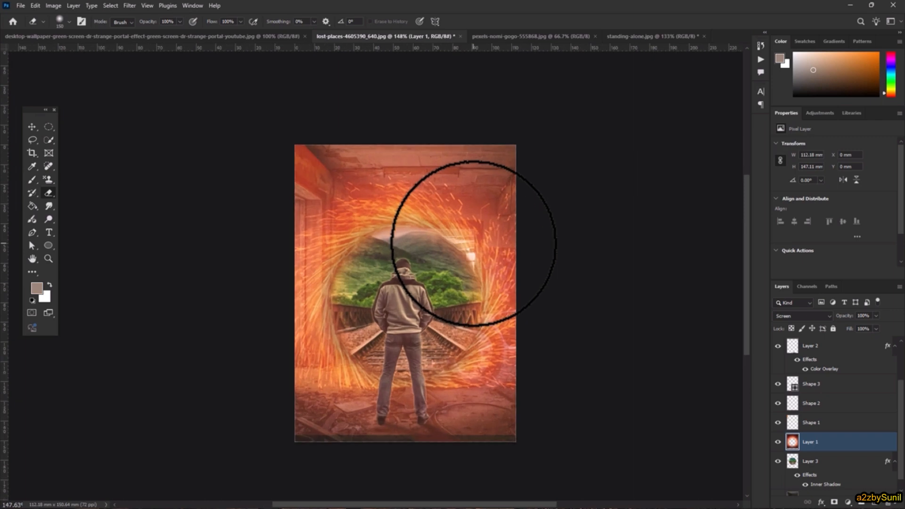